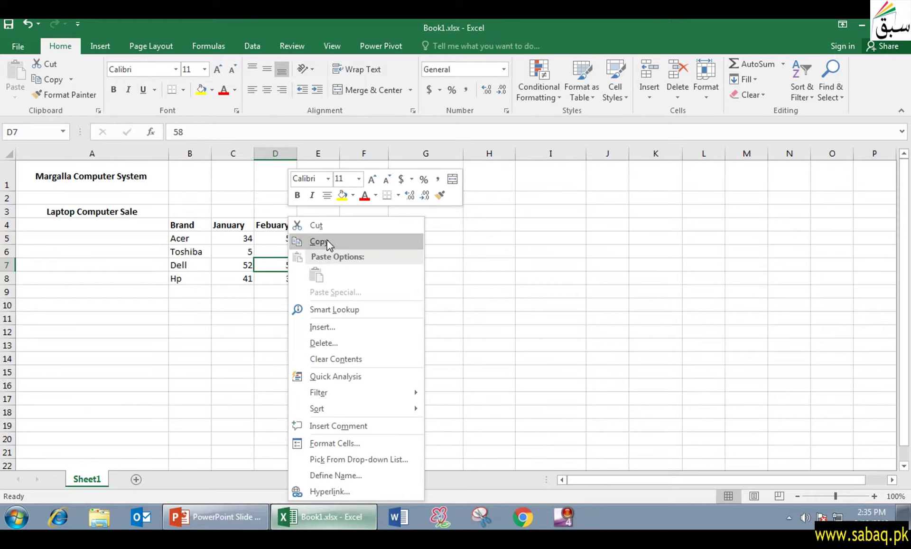
# Copy Dell's February sales value from D7 and paste it into cell J13
pyautogui.click(327, 241)
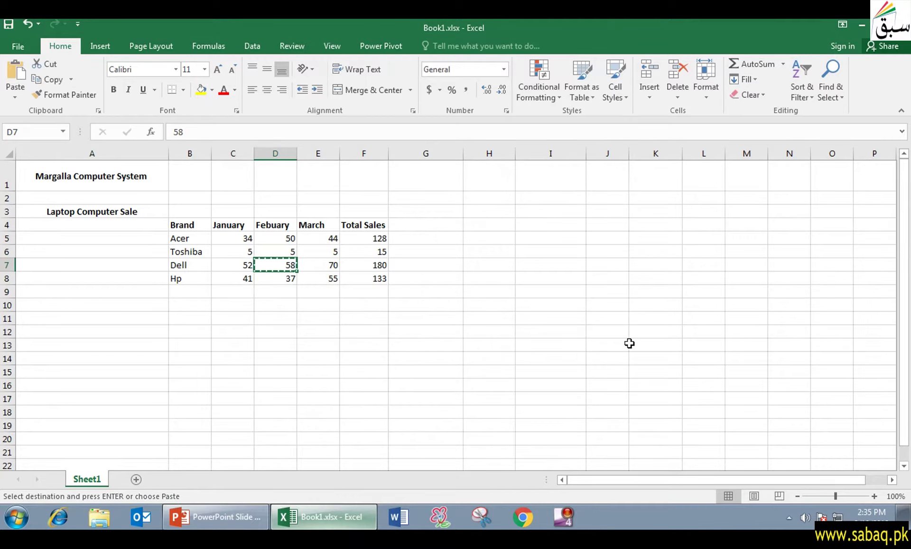
pyautogui.rightClick(612, 352)
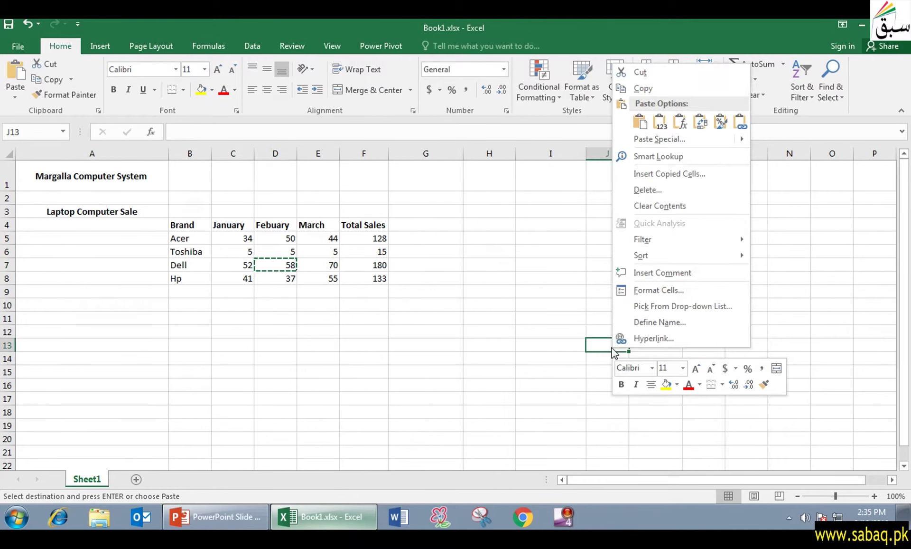
pyautogui.click(639, 122)
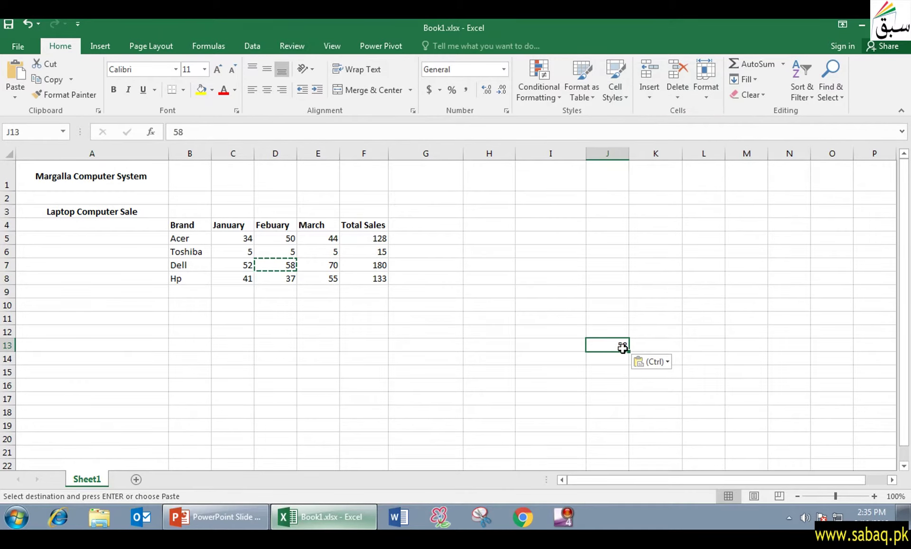
# Move Hp's February sales value from D8 to cell J8 by cutting and pasting it
pyautogui.click(291, 281)
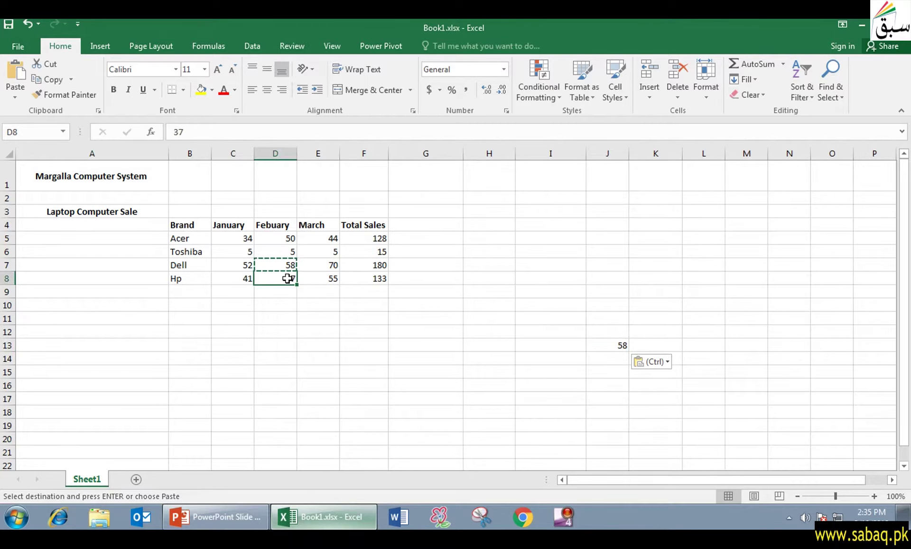
pyautogui.rightClick(289, 280)
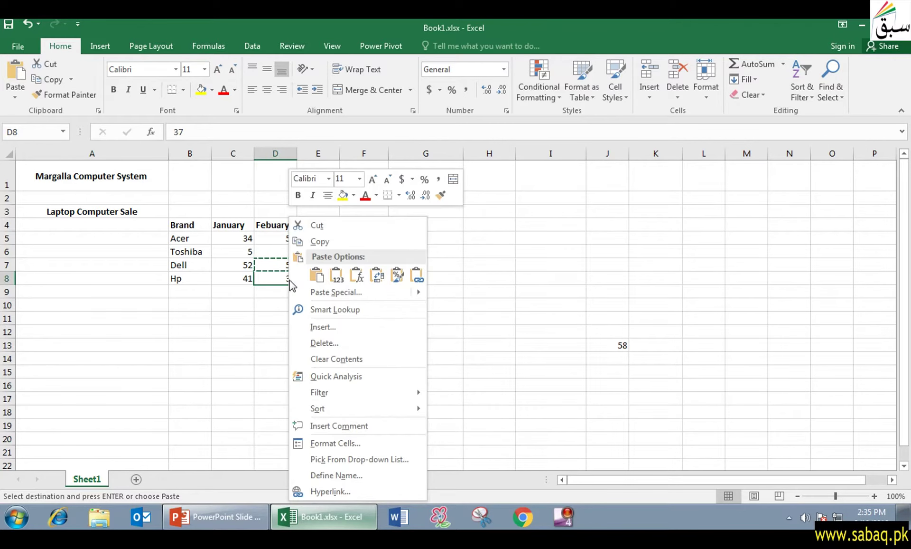
pyautogui.click(323, 229)
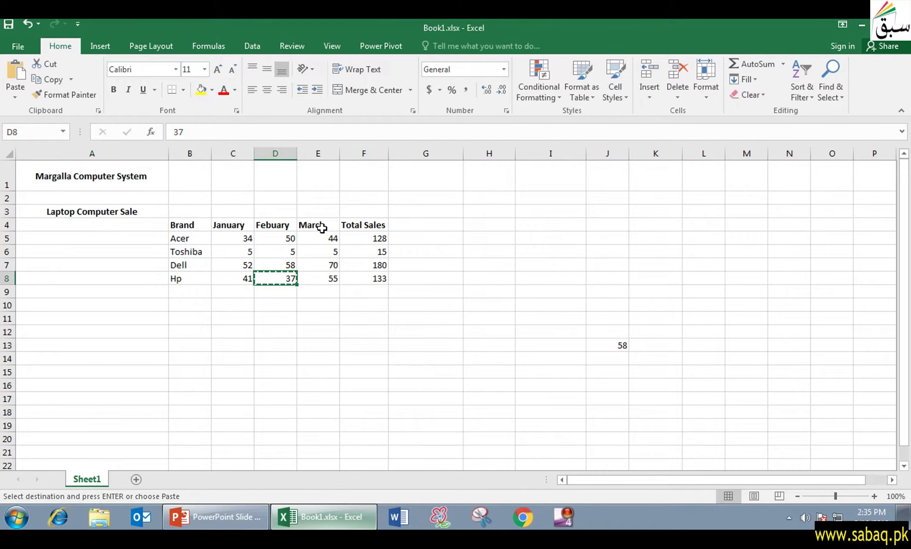
pyautogui.rightClick(607, 280)
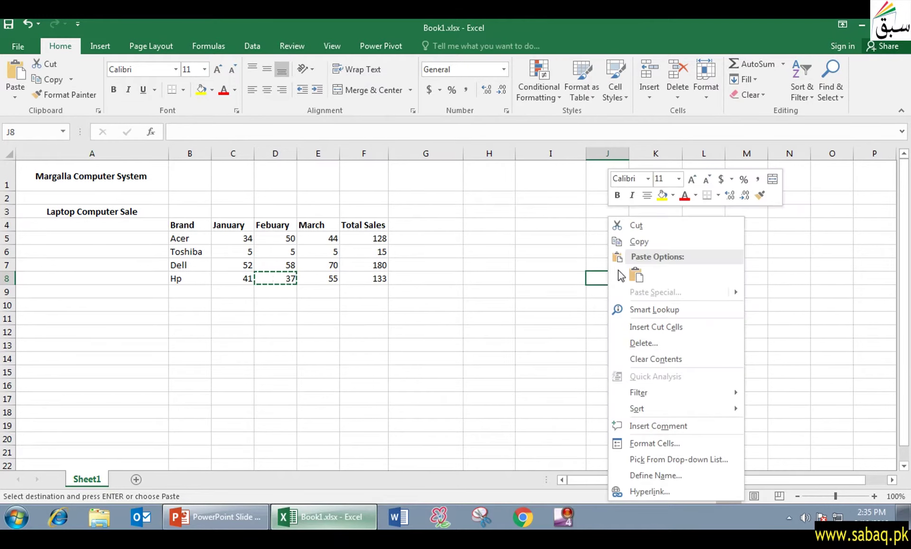
pyautogui.click(635, 275)
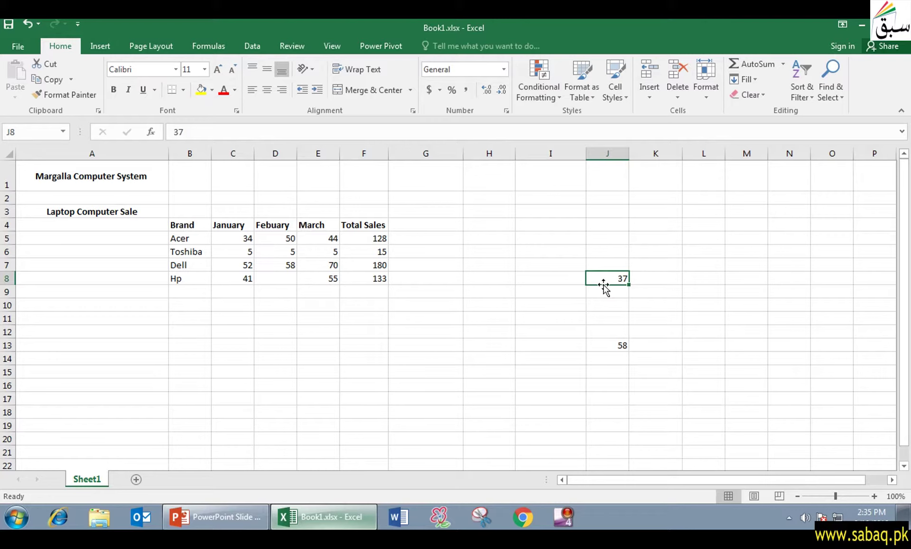
pyautogui.click(621, 348)
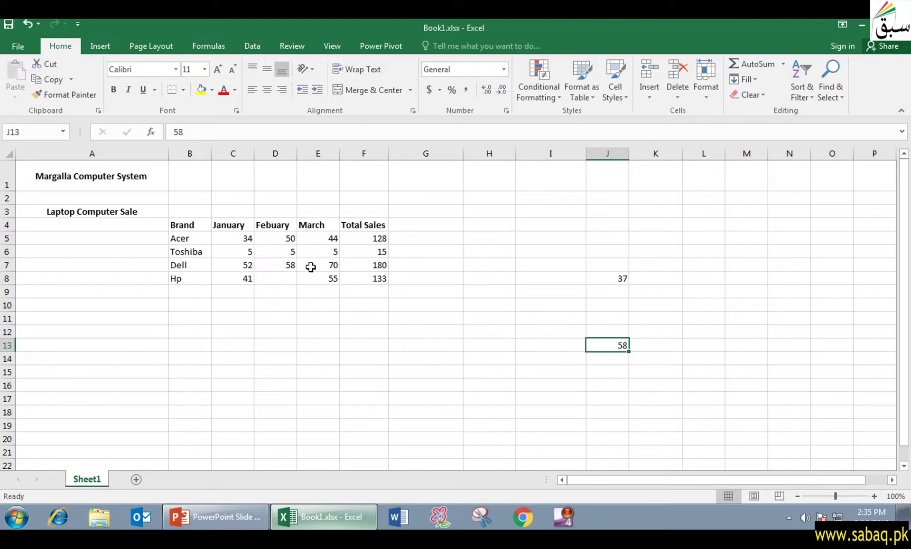
pyautogui.click(655, 342)
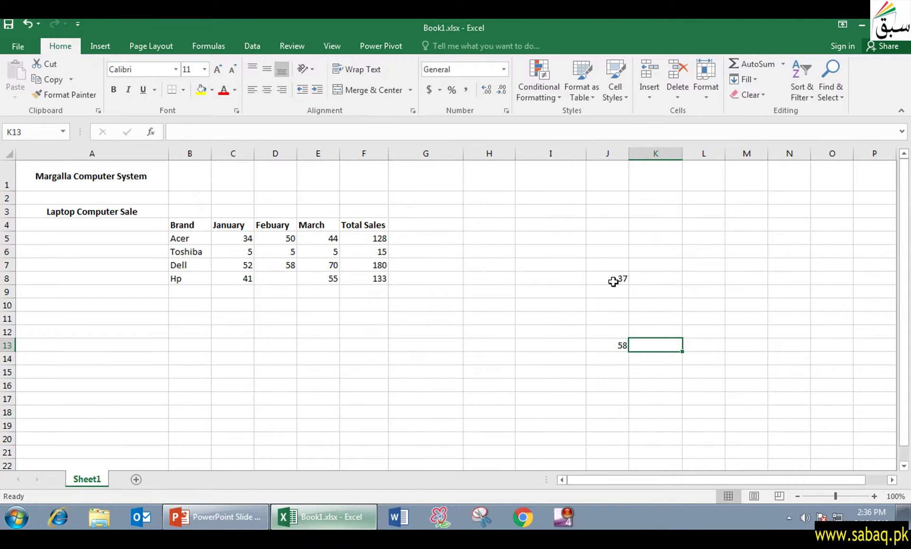
pyautogui.click(579, 282)
pyautogui.rightClick(528, 263)
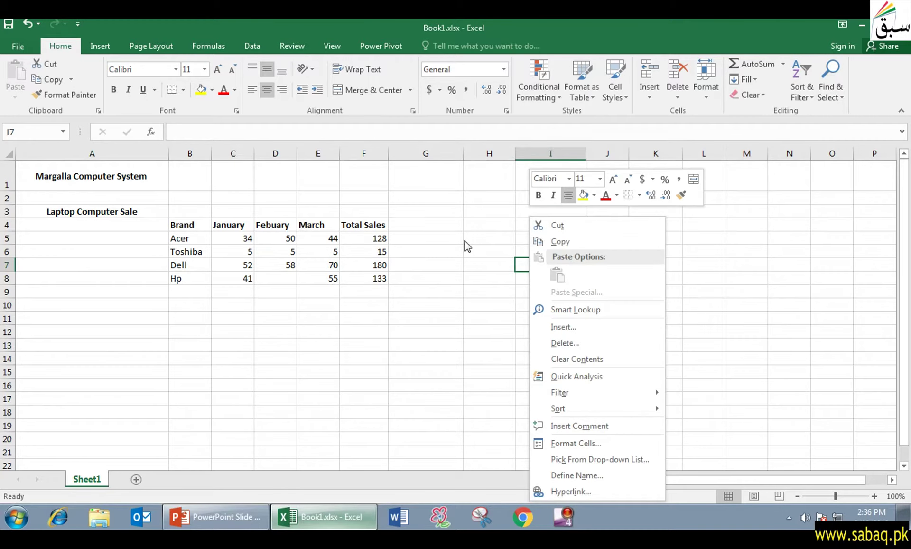
pyautogui.press('Escape')
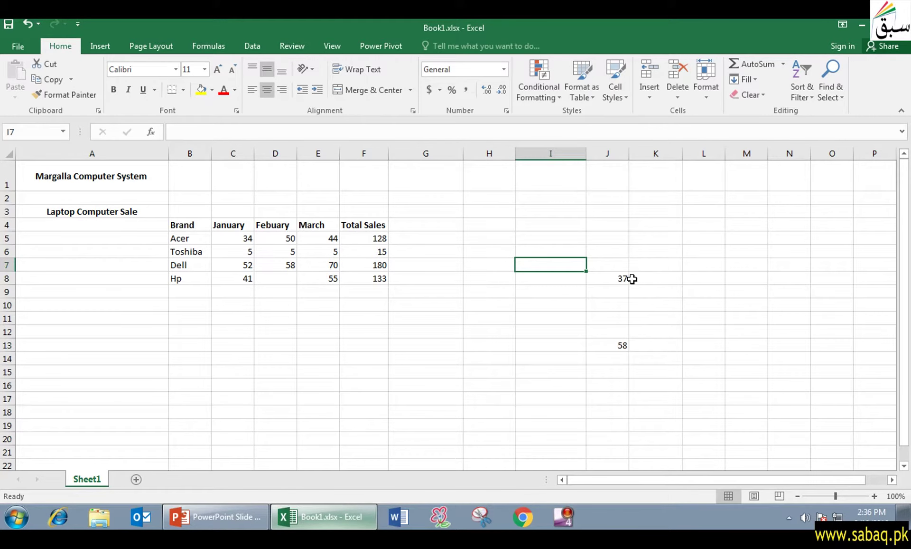
pyautogui.click(452, 312)
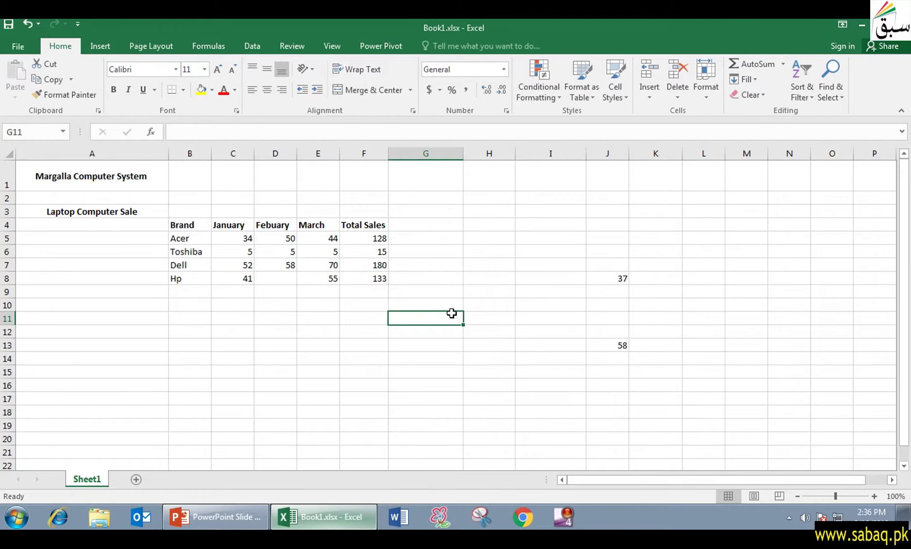
pyautogui.rightClick(452, 242)
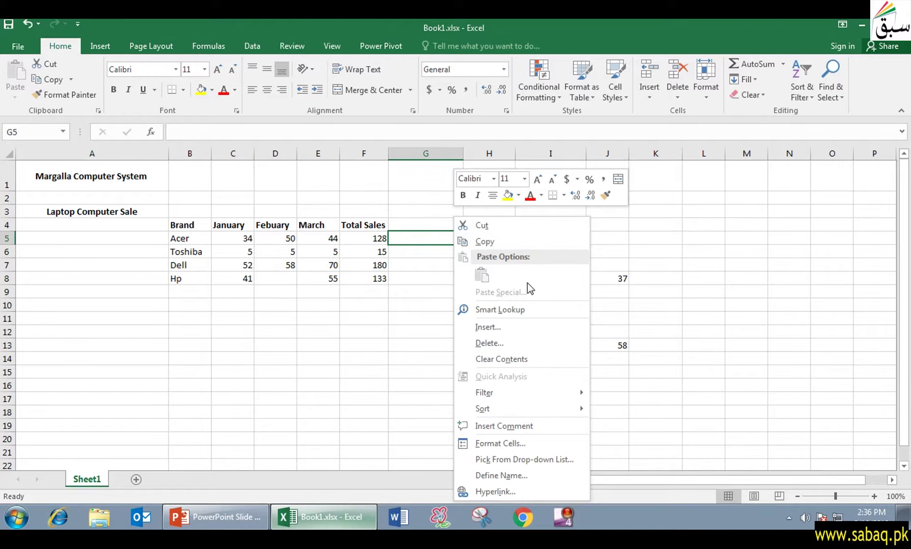
pyautogui.click(760, 298)
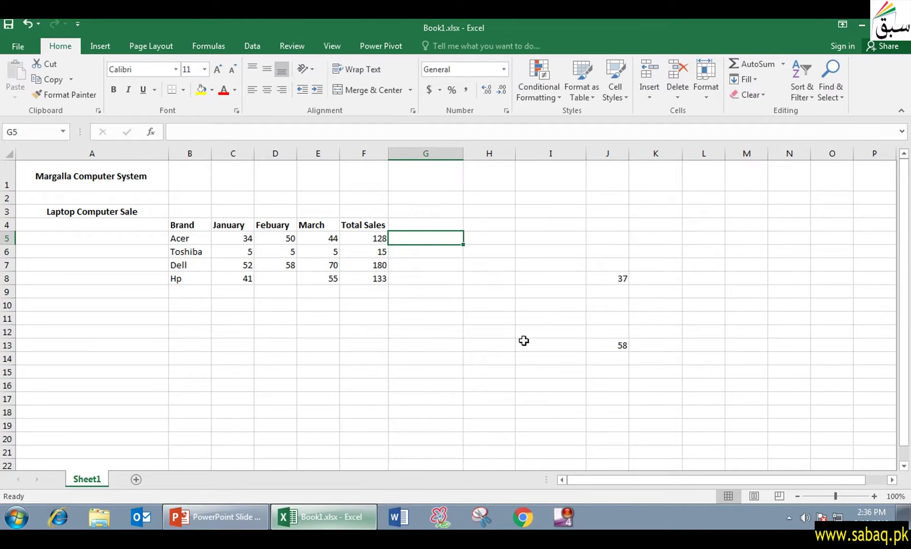
pyautogui.click(455, 309)
pyautogui.moveTo(171, 217); pyautogui.dragTo(366, 290)
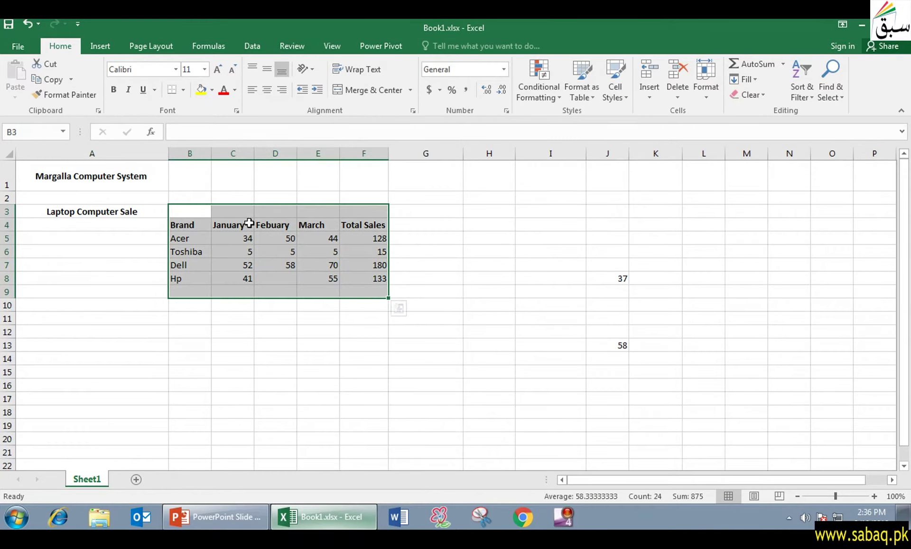
# Inspect the formula in Acer's Total Sales cell F5 and leave the cell unchanged
pyautogui.click(351, 302)
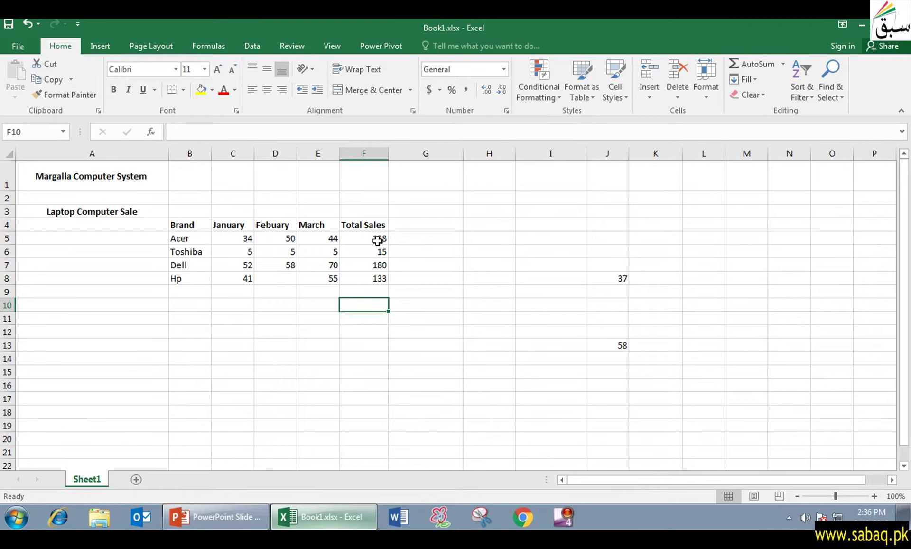
pyautogui.doubleClick(379, 240)
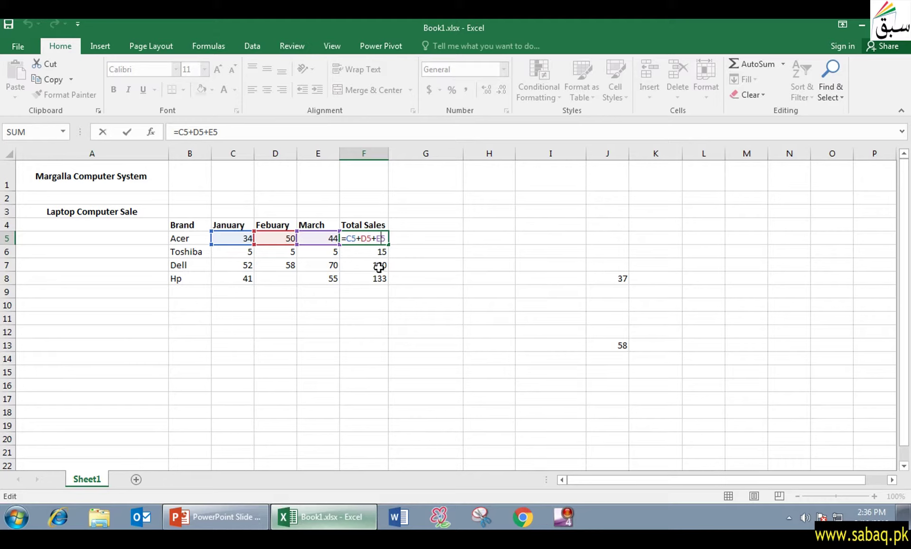
pyautogui.press('Return')
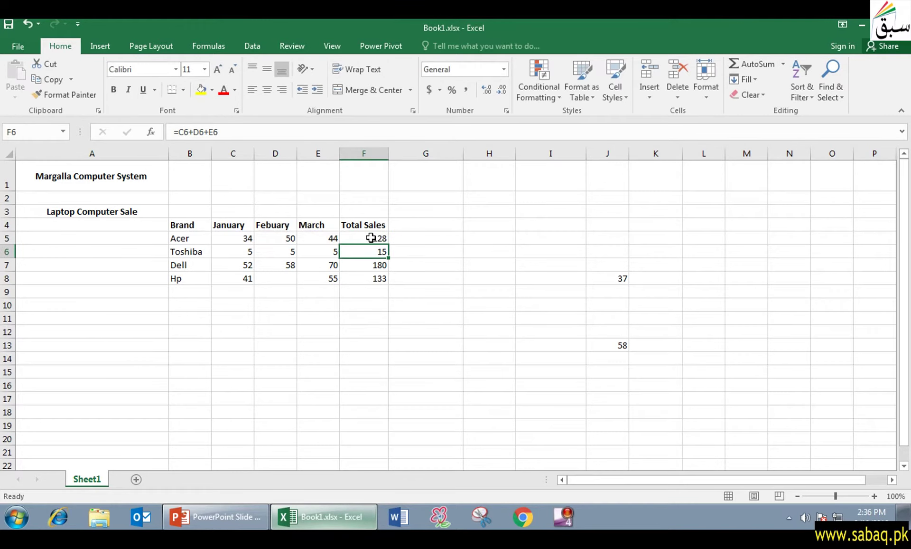
# Copy the four Total Sales cells F5:F8 and select cell I5 as the paste destination
pyautogui.click(382, 236)
pyautogui.moveTo(382, 236); pyautogui.dragTo(382, 283)
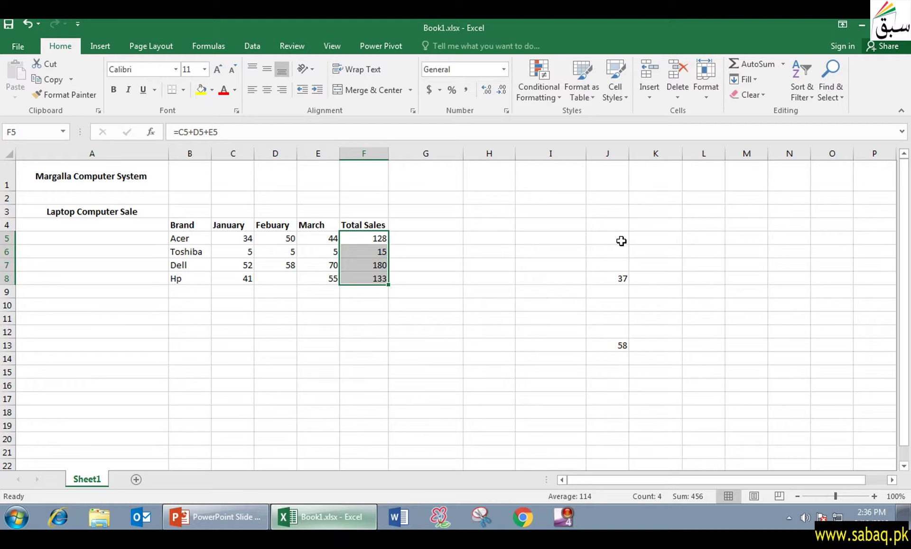
pyautogui.rightClick(381, 249)
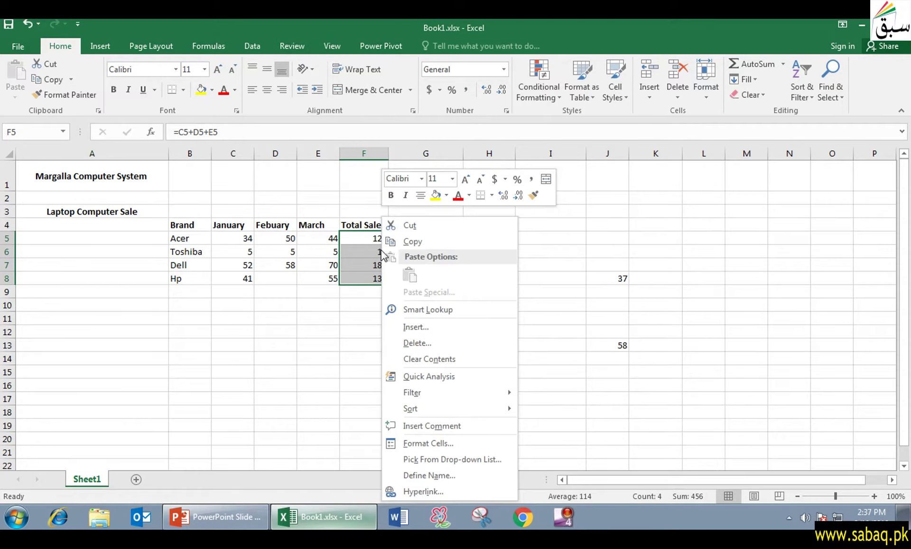
pyautogui.click(406, 241)
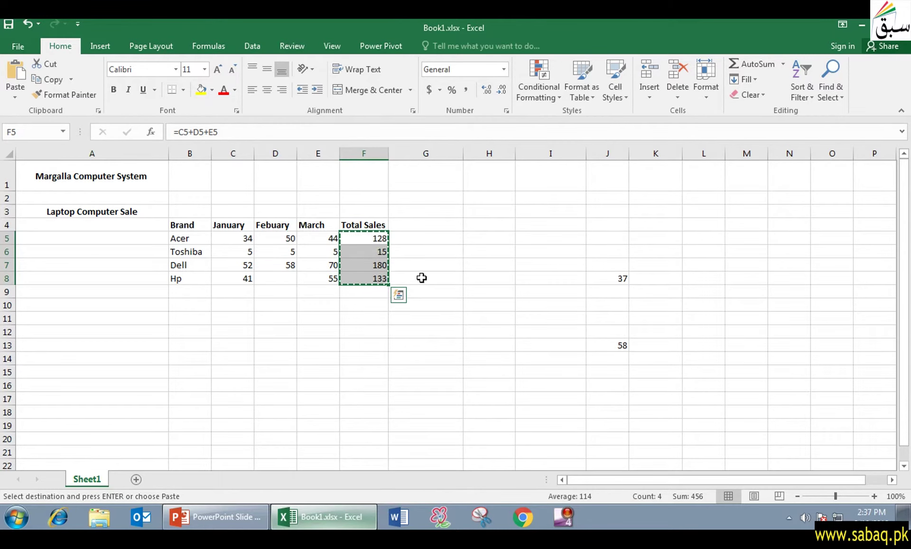
pyautogui.click(562, 237)
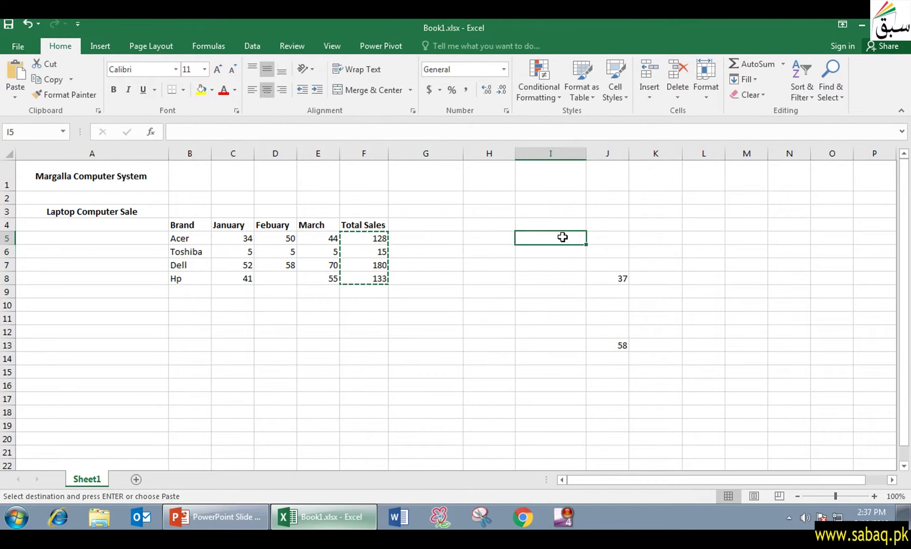
pyautogui.rightClick(537, 238)
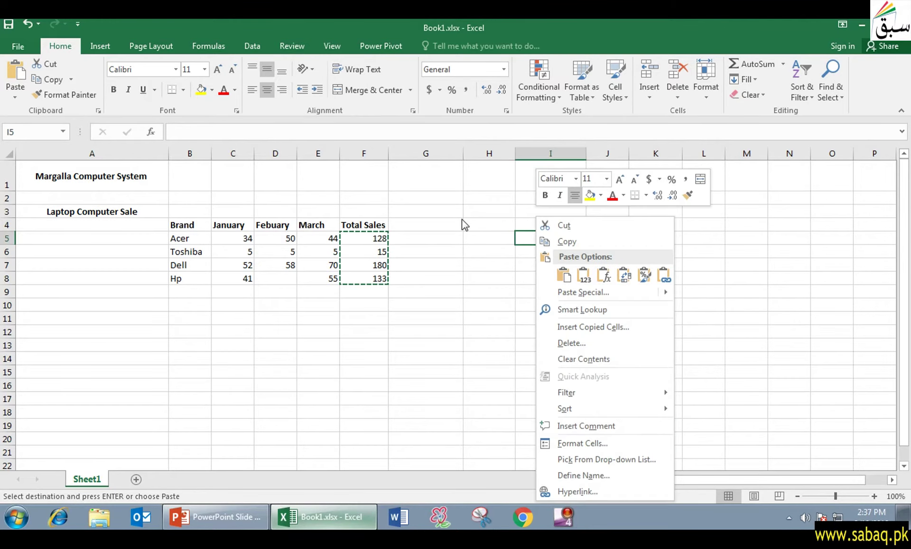
pyautogui.press('Escape')
# View the Paste Special slide in the PowerPoint slide show and return to the Excel workbook
pyautogui.click(351, 516)
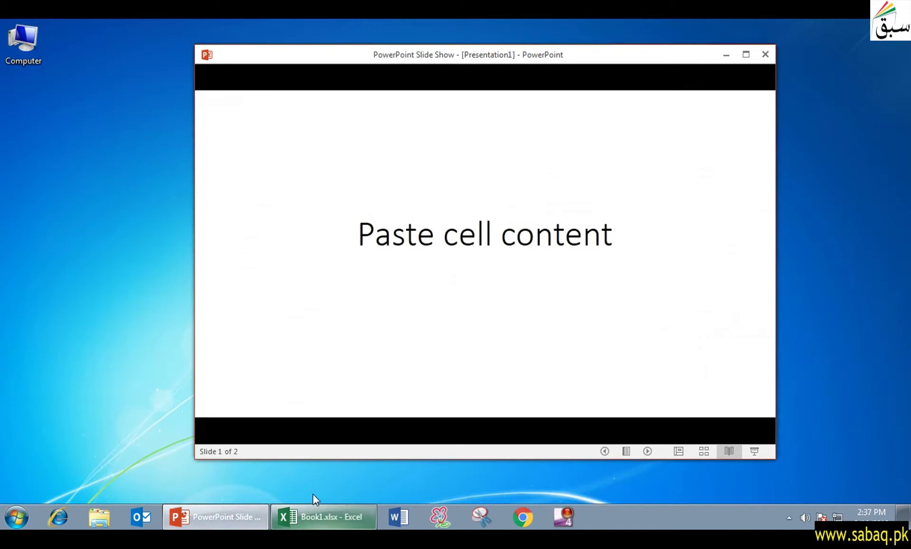
pyautogui.click(416, 351)
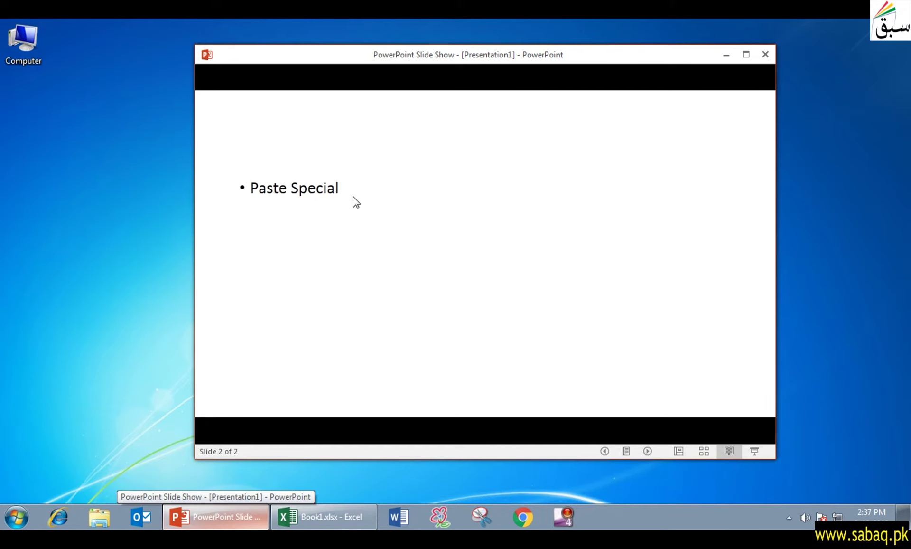
pyautogui.click(331, 526)
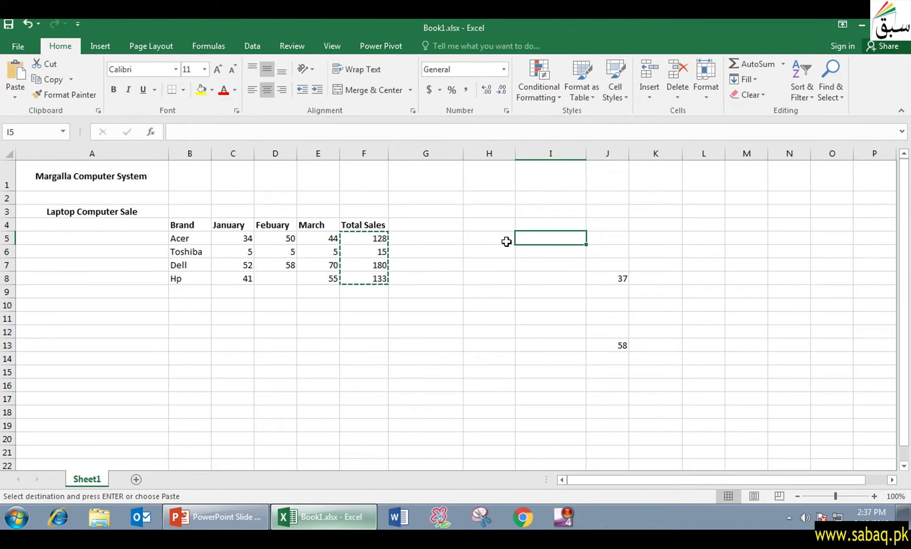
pyautogui.click(14, 97)
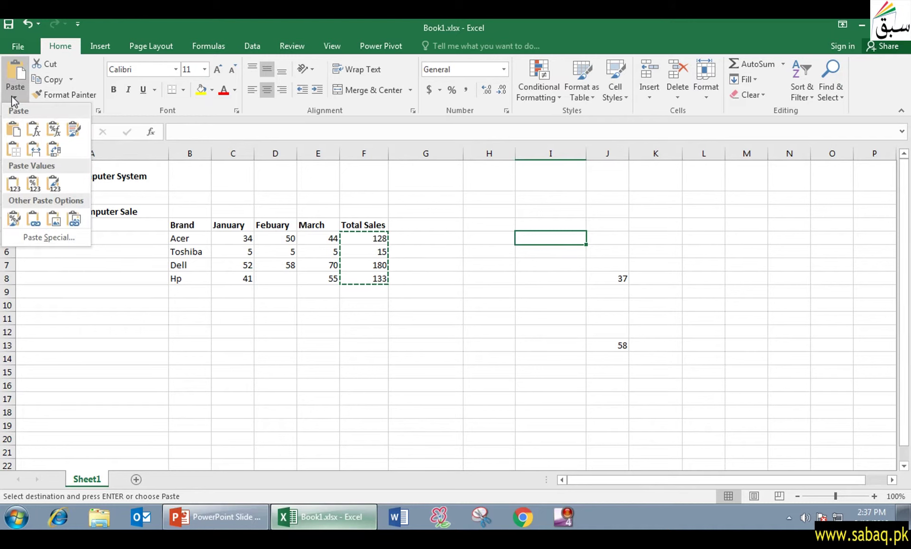
pyautogui.click(53, 237)
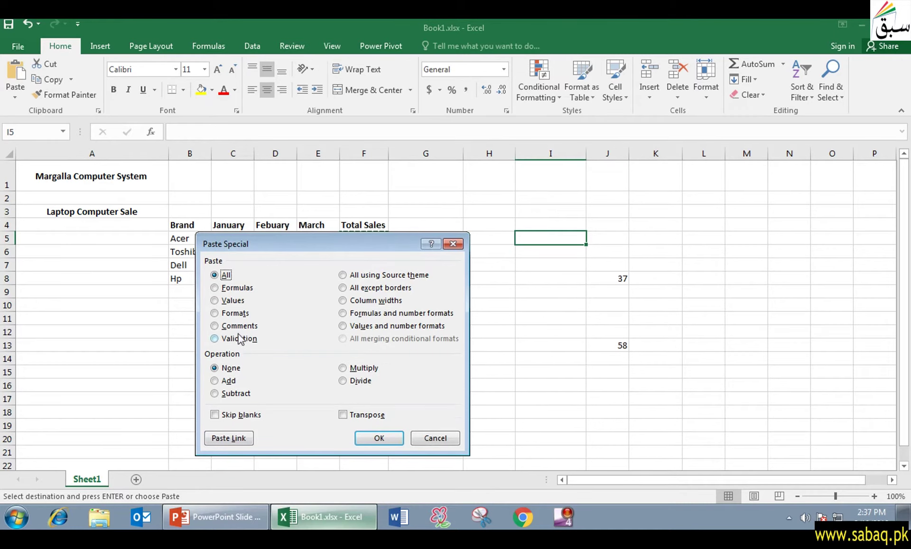
pyautogui.click(444, 435)
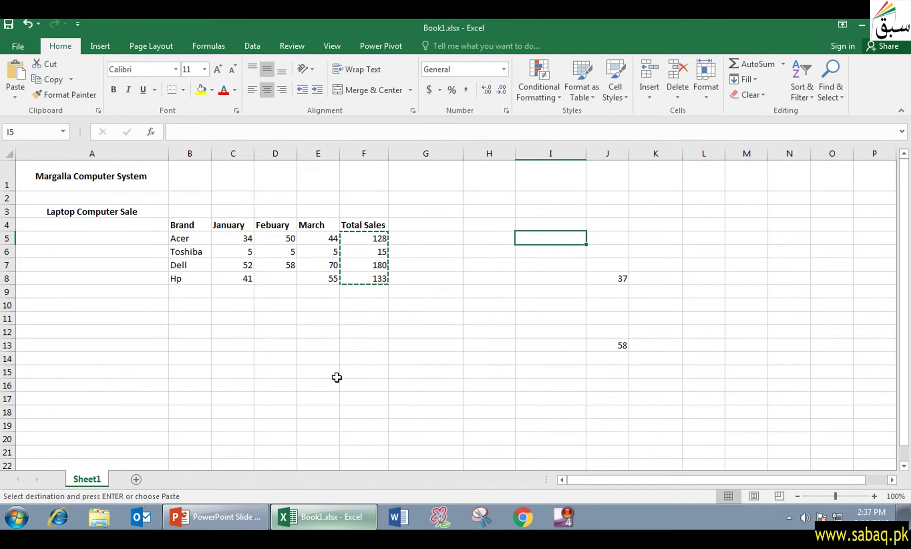
# Paste the copied Total Sales cells at I5 using Paste Special with the All option and operation None
pyautogui.click(15, 96)
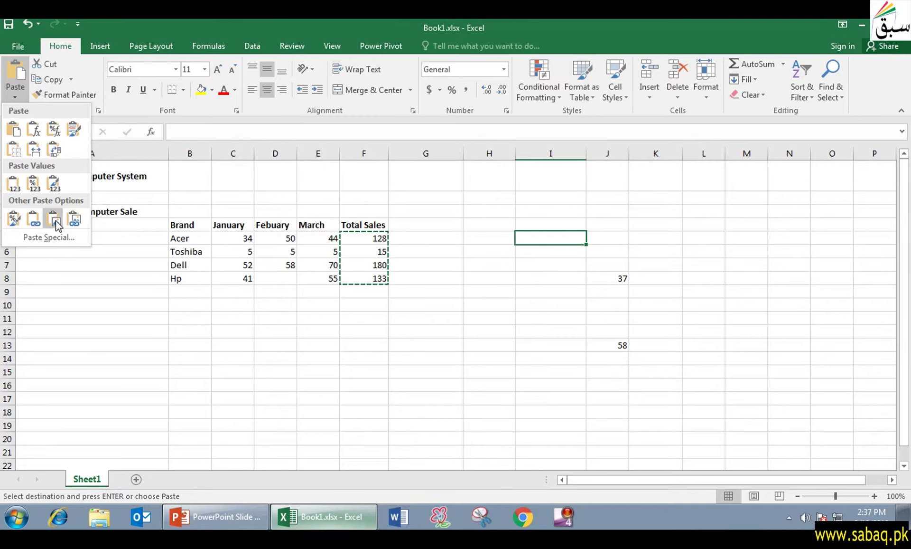
pyautogui.click(42, 237)
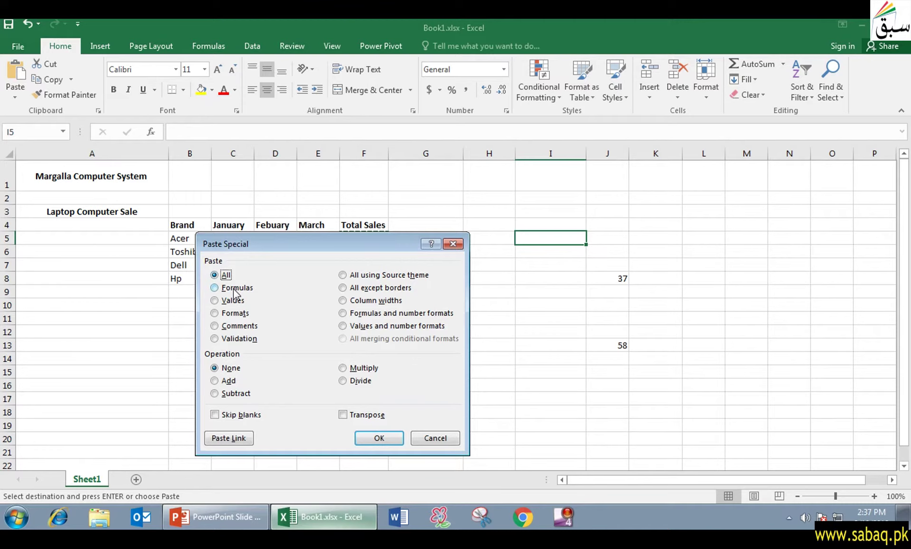
pyautogui.moveTo(335, 235); pyautogui.dragTo(389, 317)
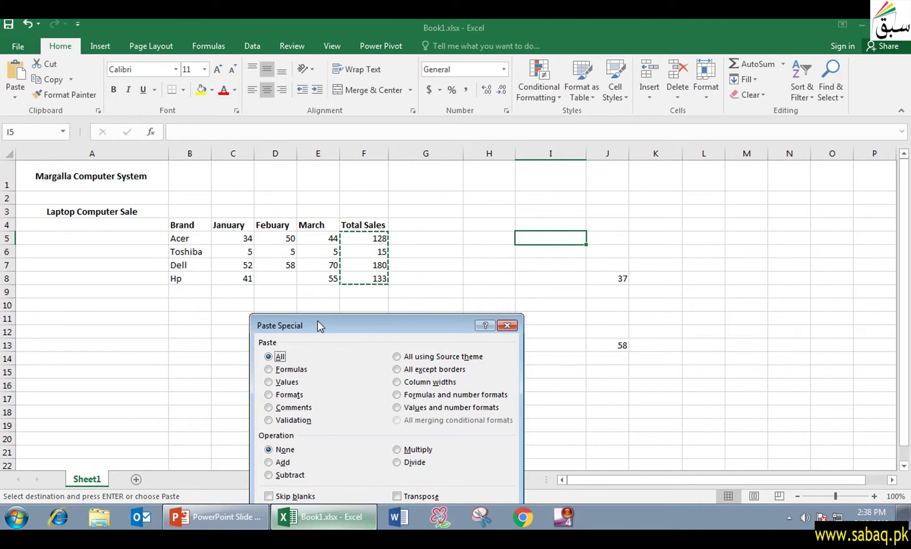
pyautogui.moveTo(321, 325); pyautogui.dragTo(97, 108)
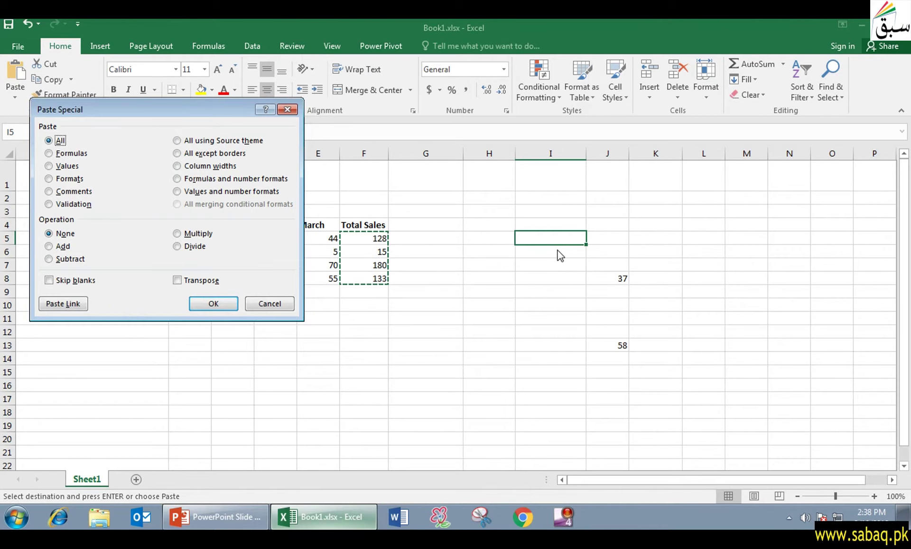
pyautogui.click(226, 304)
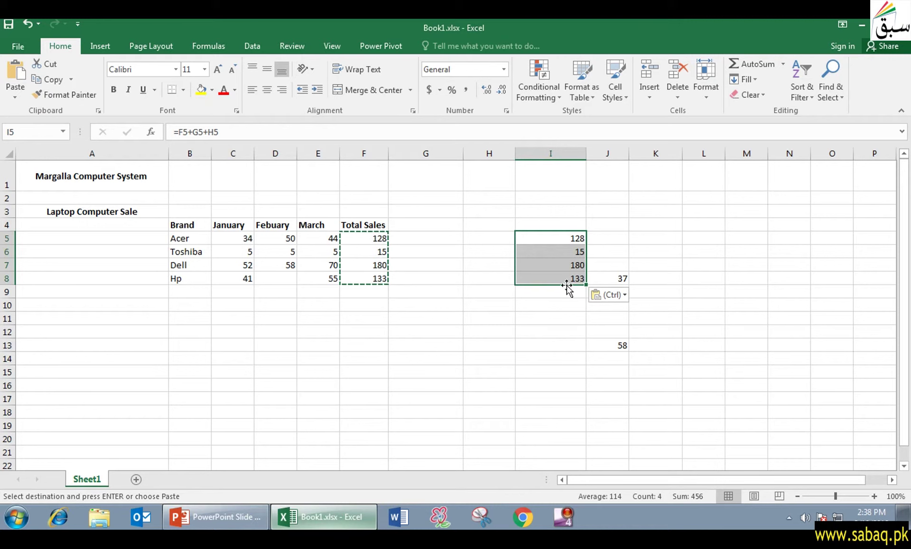
# Inspect the formulas in the pasted Total Sales cells I5, I7 and I8
pyautogui.click(571, 309)
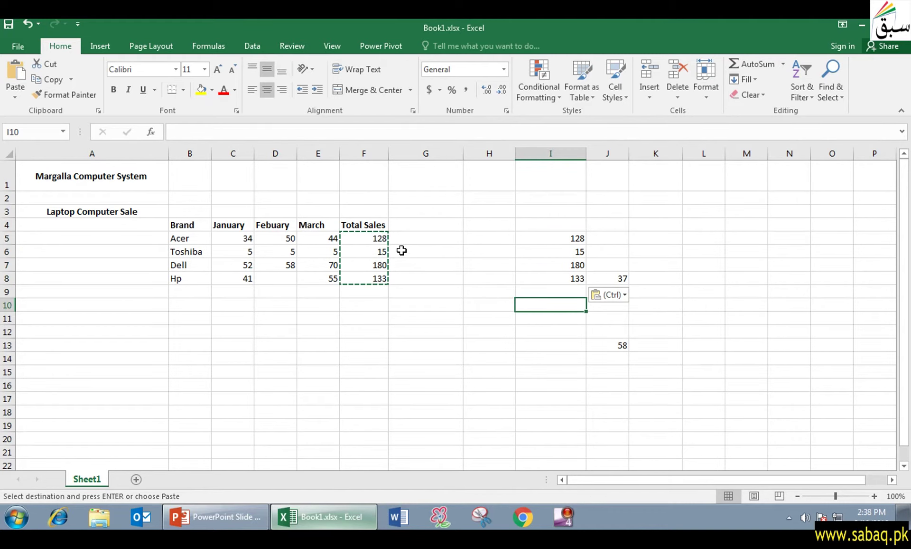
pyautogui.click(558, 243)
pyautogui.click(561, 268)
pyautogui.click(562, 280)
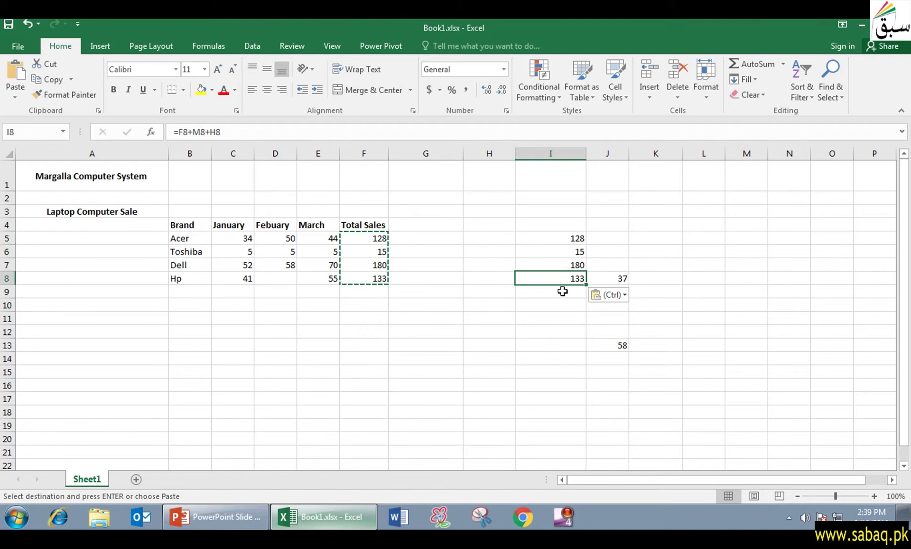
pyautogui.click(562, 294)
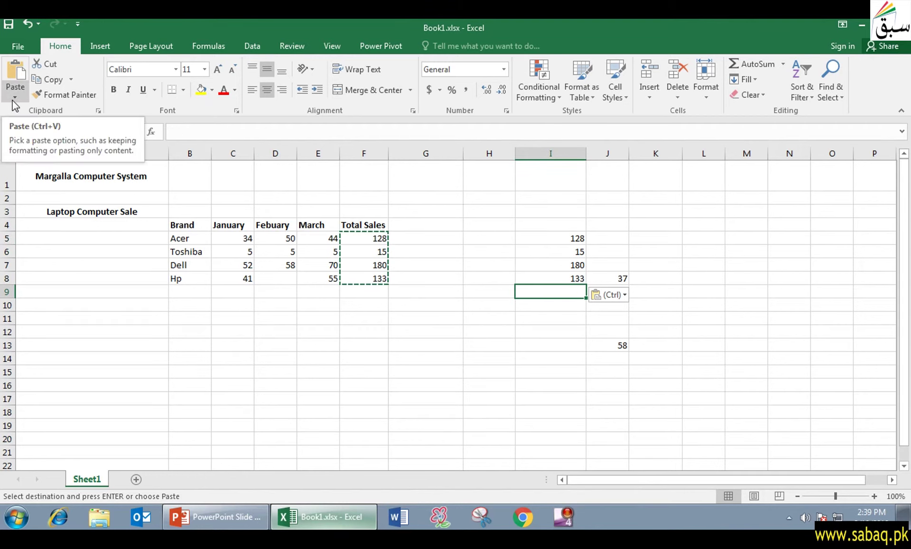
# Copy the four Total Sales cells F5:F8 for another paste
pyautogui.click(489, 343)
pyautogui.write('=')
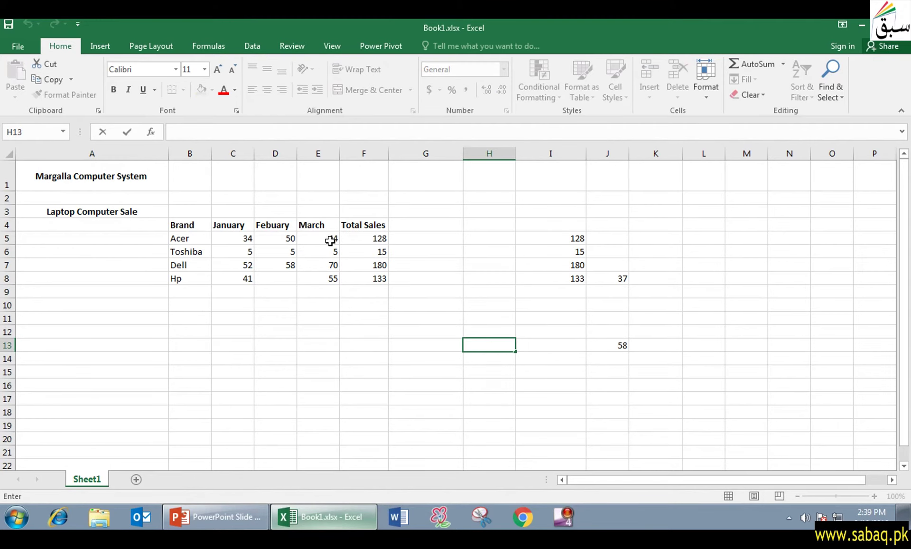
pyautogui.moveTo(356, 234); pyautogui.dragTo(366, 280)
pyautogui.rightClick(371, 240)
pyautogui.click(385, 243)
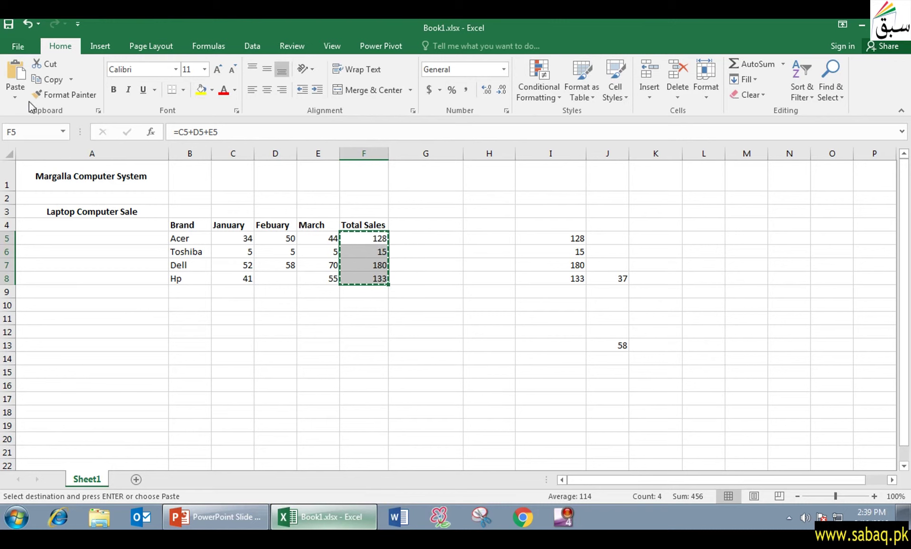
# Paste the copied Total Sales cells starting at N5 with the Formulas paste option
pyautogui.click(12, 97)
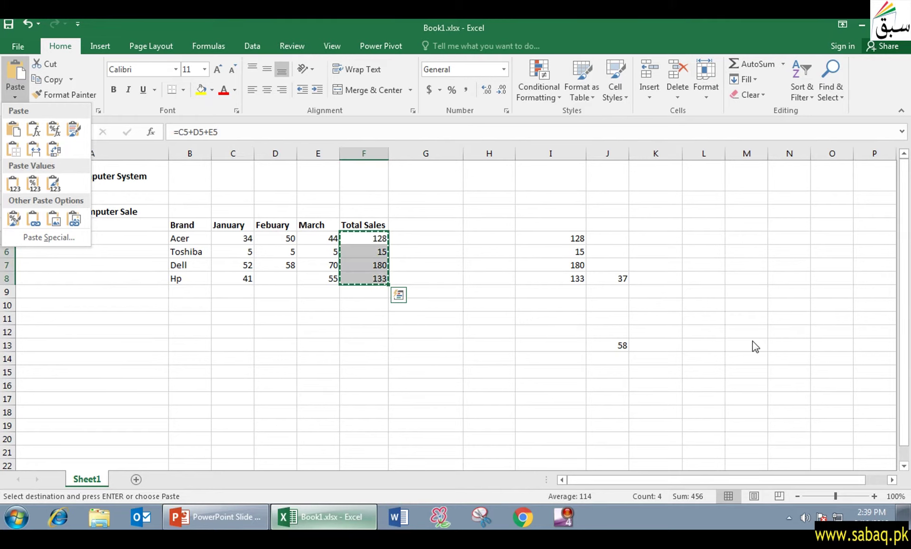
pyautogui.click(784, 236)
pyautogui.click(785, 235)
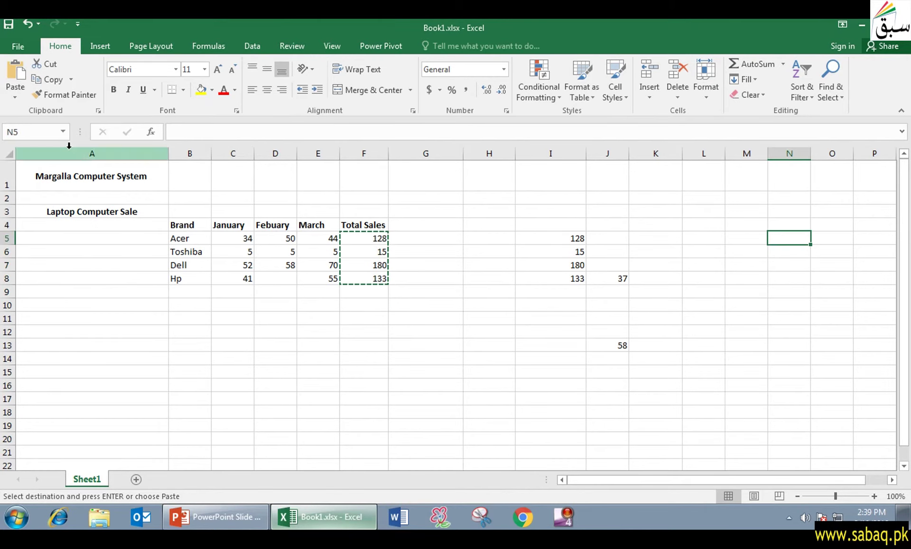
pyautogui.click(14, 100)
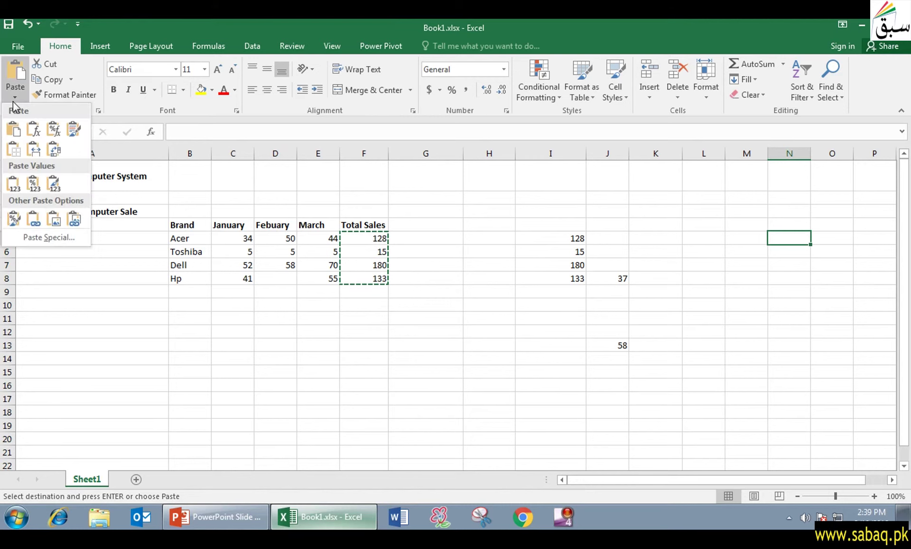
pyautogui.click(33, 131)
pyautogui.click(788, 291)
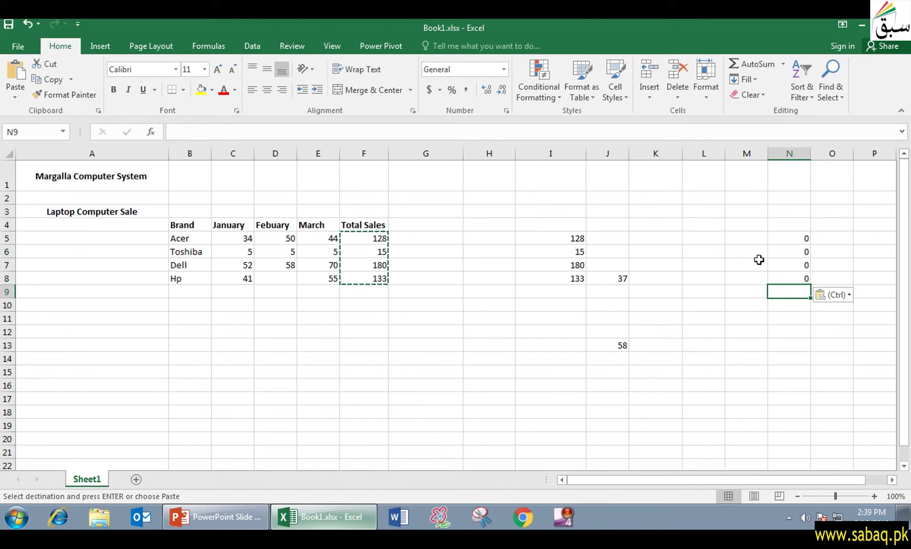
# Inspect the formula pasted in cell N5 and leave the cell unchanged
pyautogui.doubleClick(797, 239)
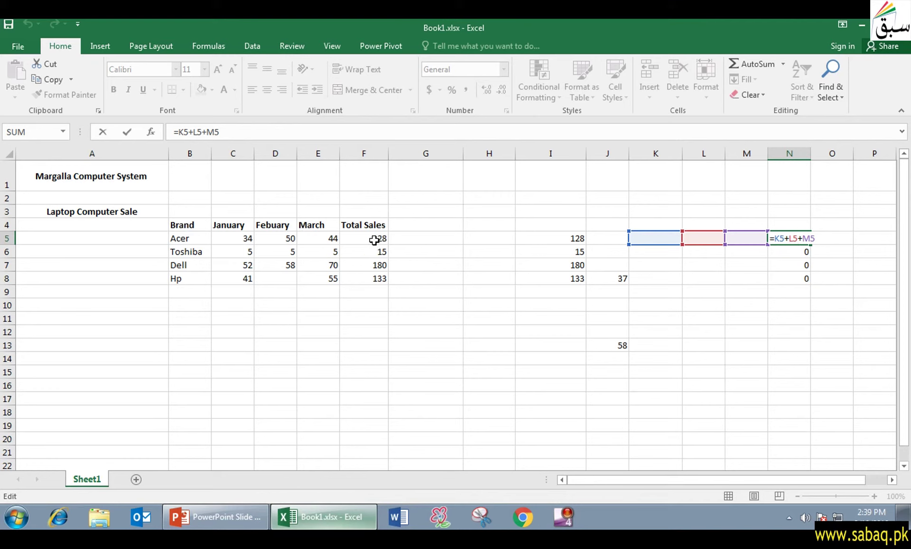
pyautogui.press('Return')
pyautogui.click(739, 368)
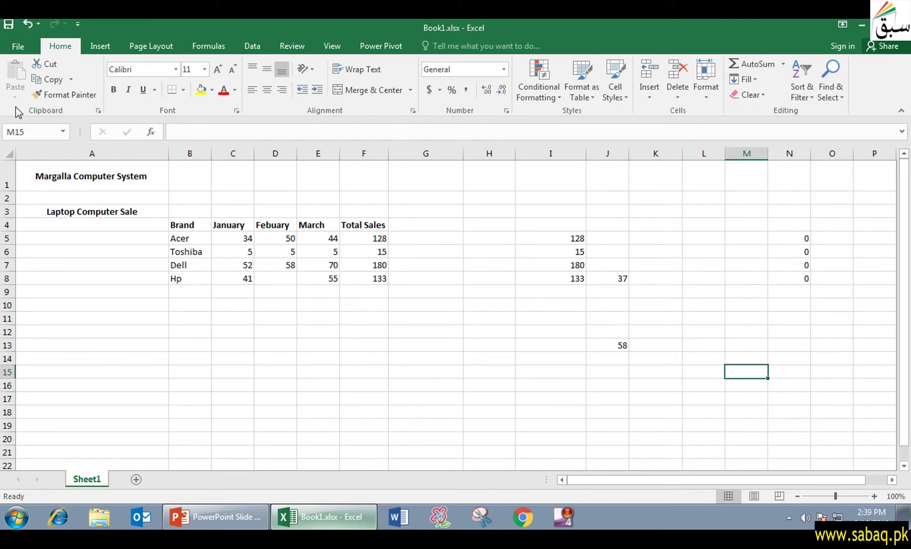
# Copy the Total Sales cells F5:F8 and review the available paste options without pasting
pyautogui.moveTo(352, 238); pyautogui.dragTo(382, 282)
pyautogui.rightClick(370, 234)
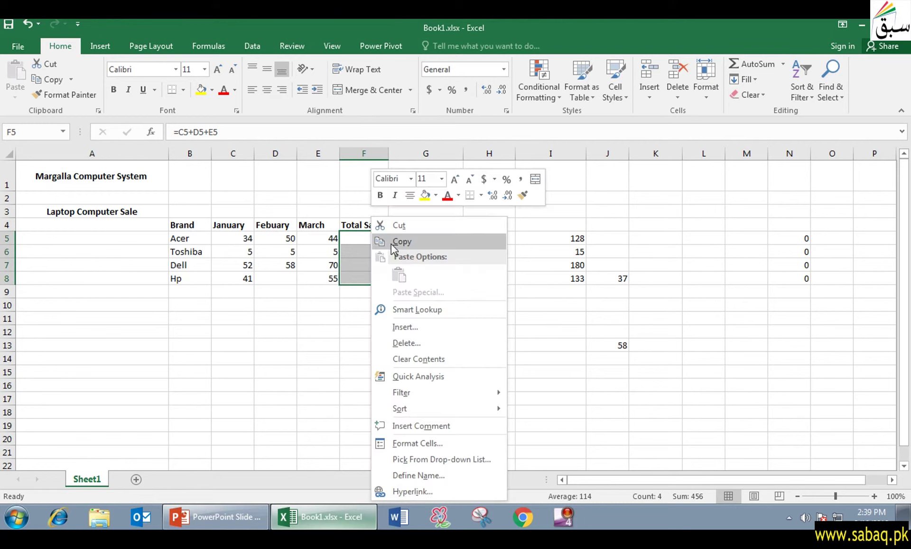
pyautogui.click(398, 240)
pyautogui.click(15, 95)
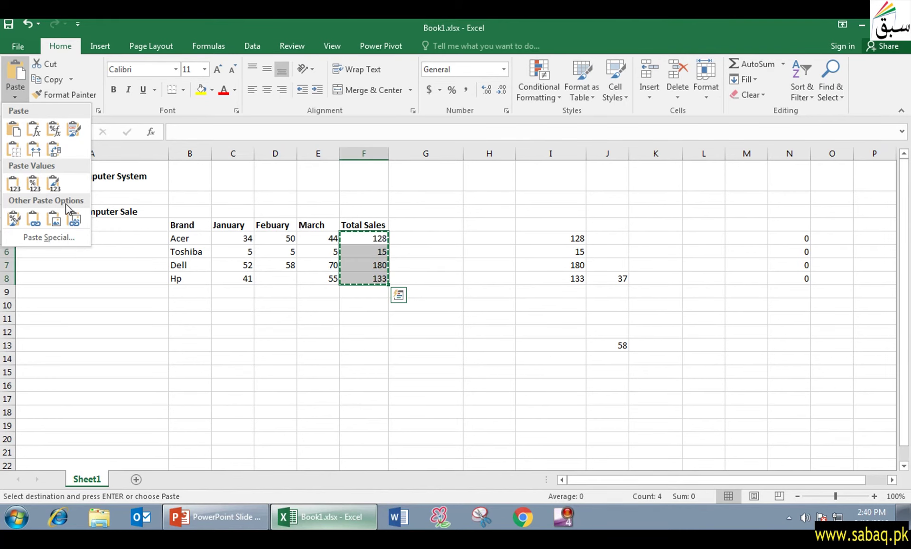
pyautogui.click(350, 376)
pyautogui.click(350, 371)
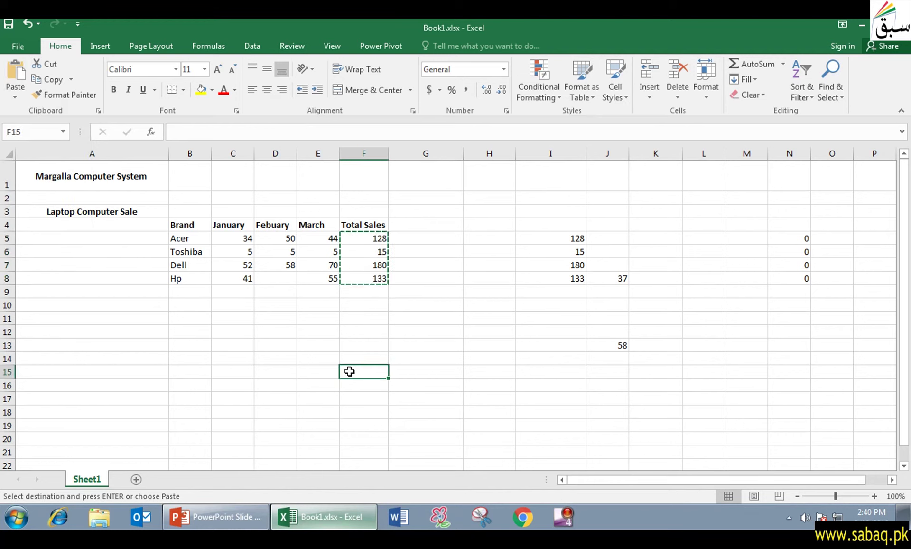
pyautogui.click(338, 350)
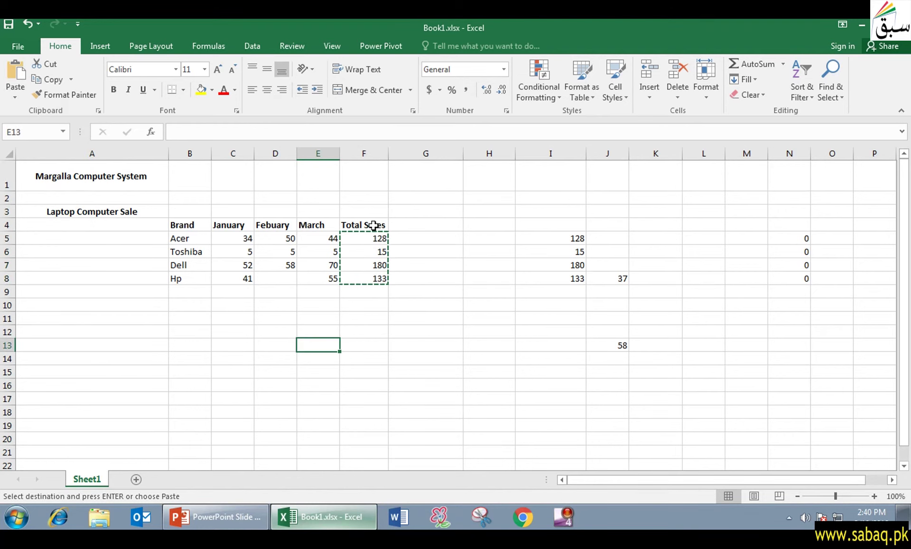
# Copy the March column including its heading, cells E4:E8
pyautogui.moveTo(373, 222); pyautogui.dragTo(371, 234)
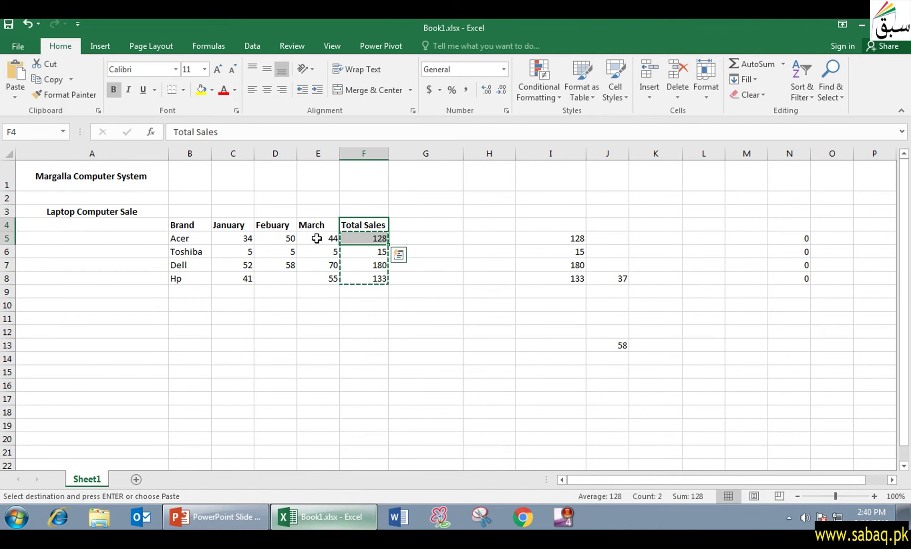
pyautogui.click(299, 227)
pyautogui.moveTo(312, 225); pyautogui.dragTo(319, 282)
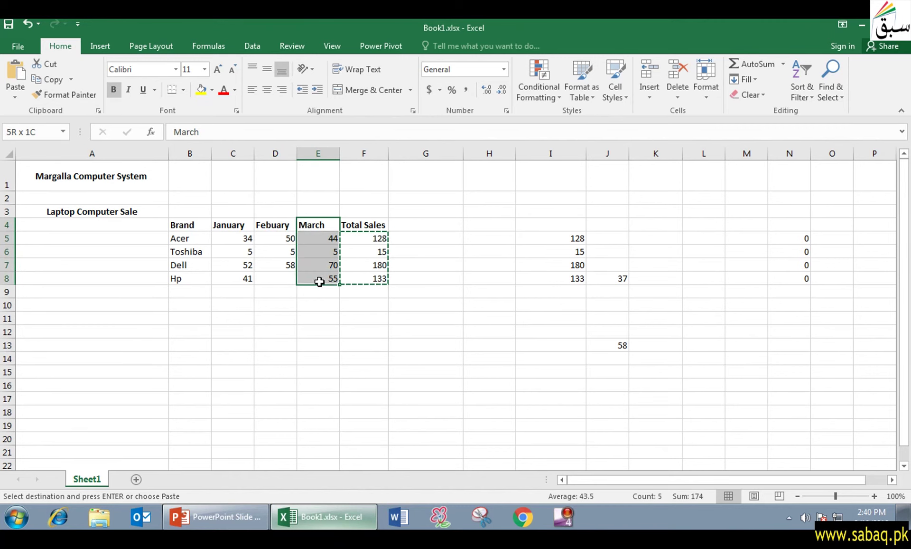
pyautogui.rightClick(312, 227)
pyautogui.click(332, 239)
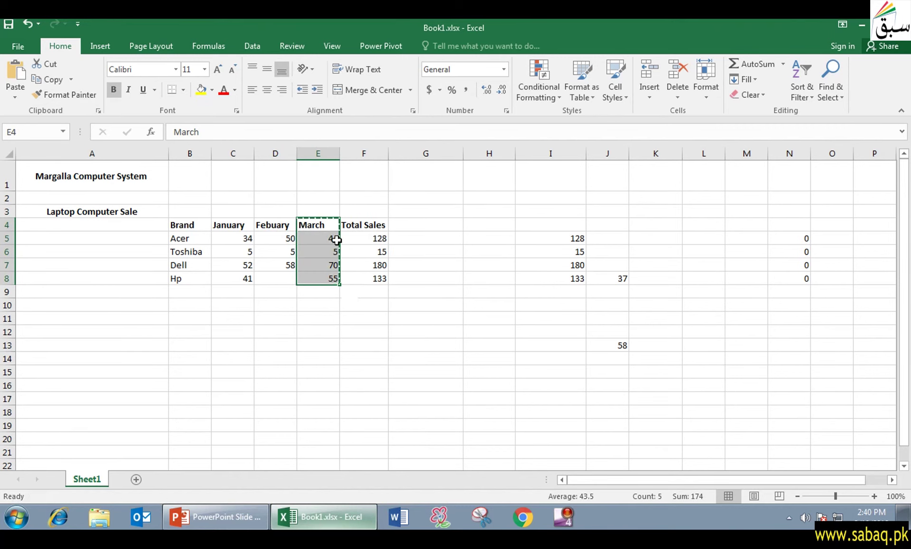
# Add a new worksheet and paste the copied March cells at A1 as links to the source cells
pyautogui.click(141, 479)
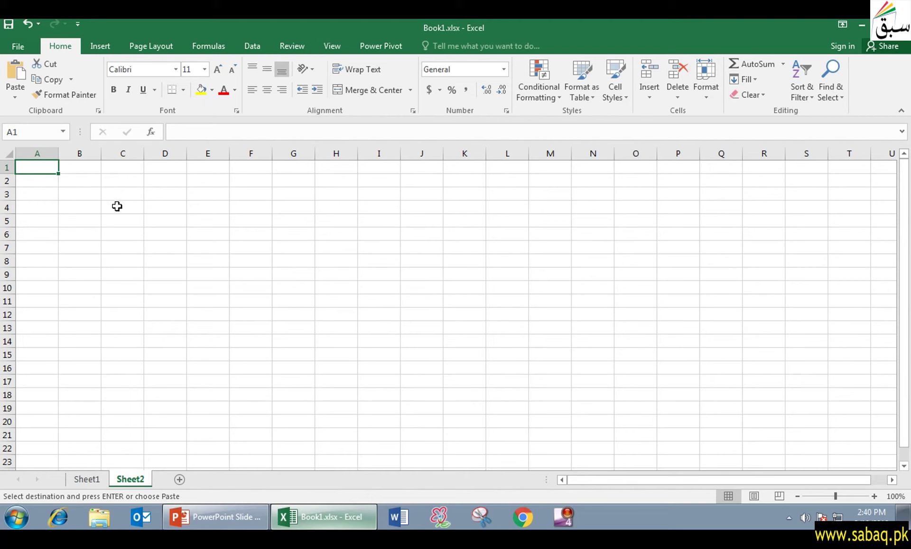
pyautogui.click(15, 99)
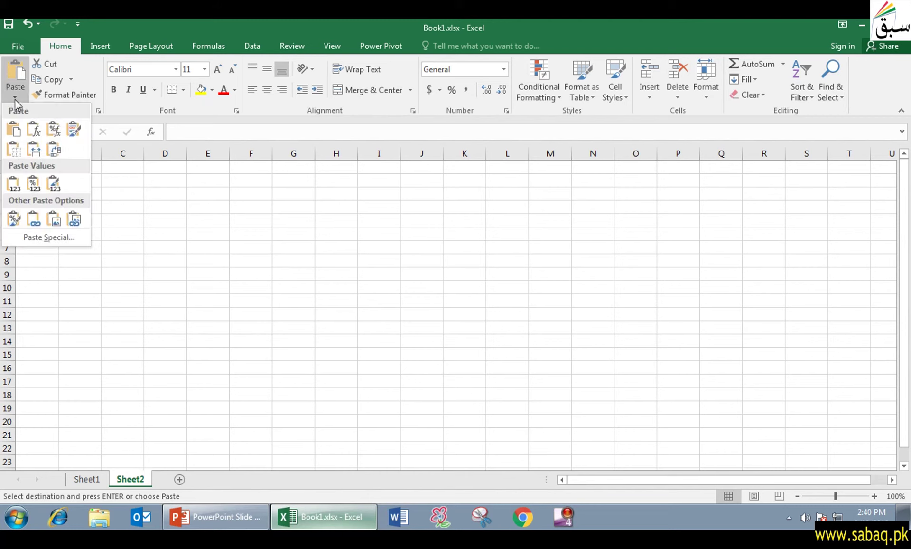
pyautogui.click(37, 223)
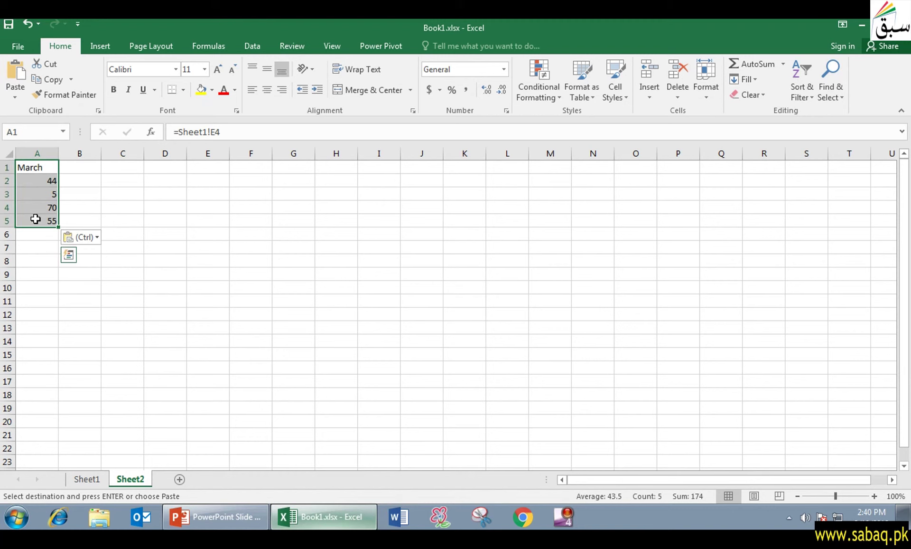
pyautogui.click(110, 354)
pyautogui.moveTo(47, 172); pyautogui.dragTo(44, 231)
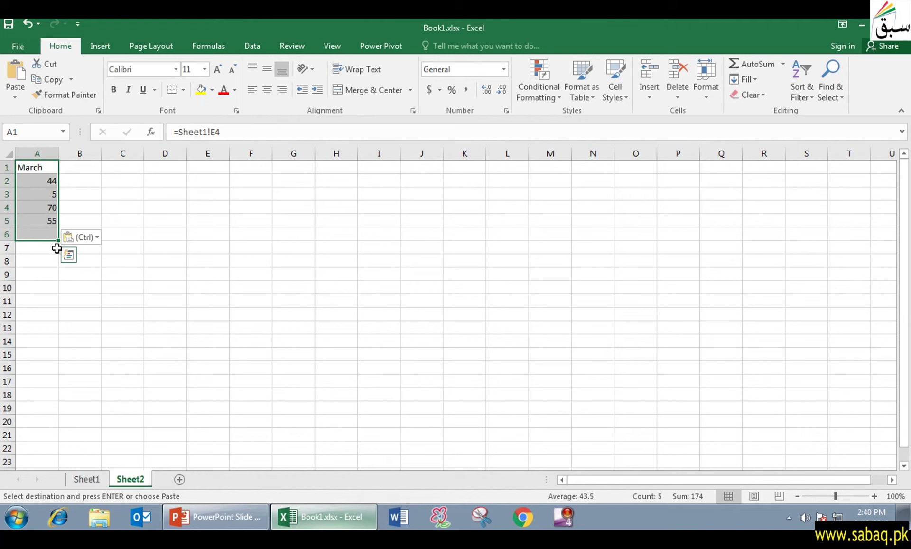
# Change Dell's March sales in cell E7 of Sheet1 to 67
pyautogui.click(101, 479)
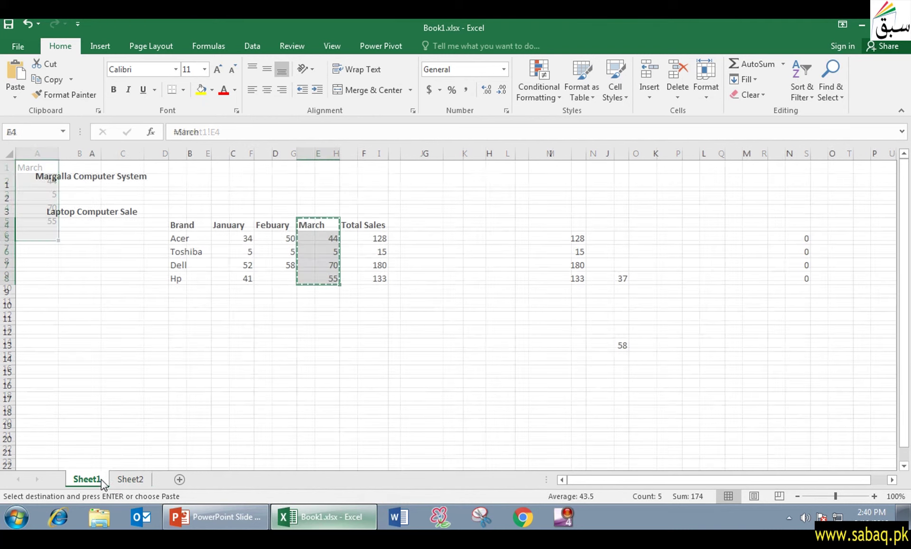
pyautogui.click(319, 345)
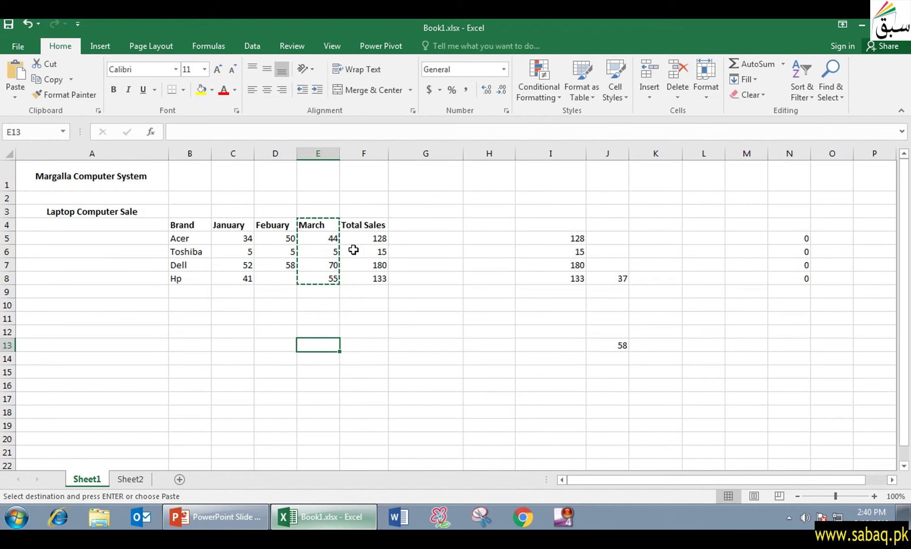
pyautogui.click(331, 268)
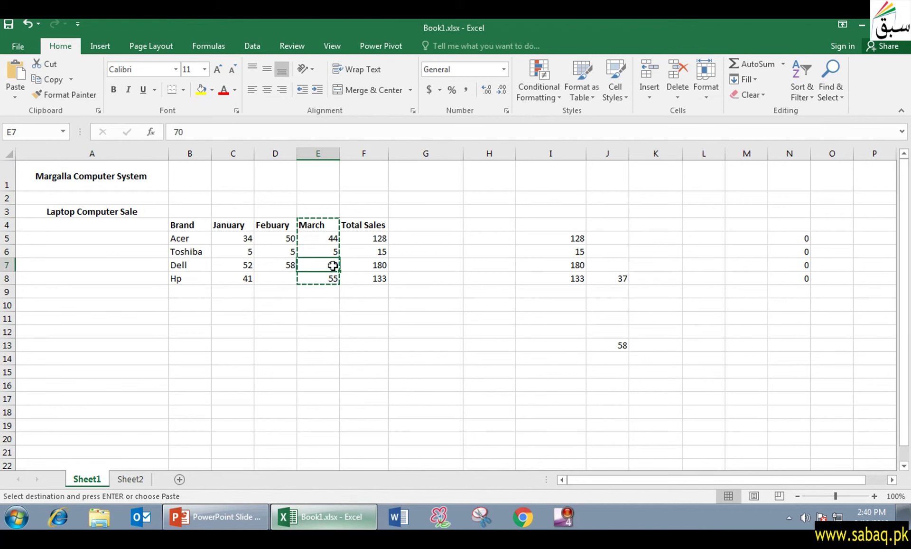
pyautogui.click(346, 306)
pyautogui.click(337, 306)
pyautogui.click(362, 309)
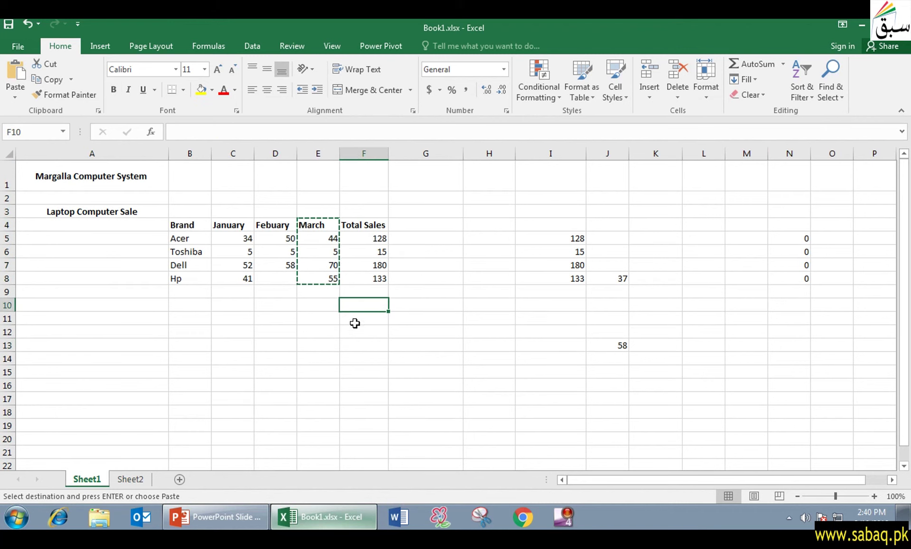
pyautogui.doubleClick(331, 264)
pyautogui.moveTo(331, 264); pyautogui.dragTo(342, 265)
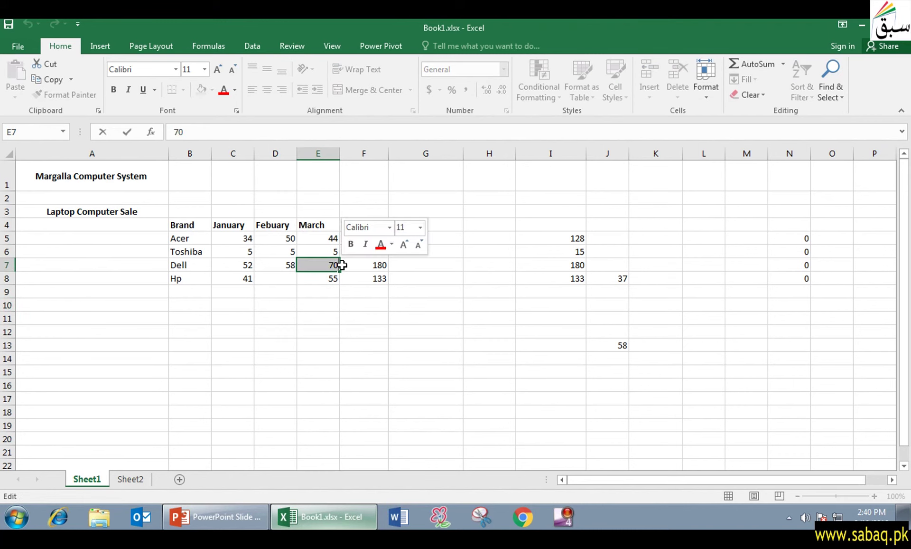
pyautogui.write('67')
pyautogui.moveTo(431, 364); pyautogui.dragTo(429, 371)
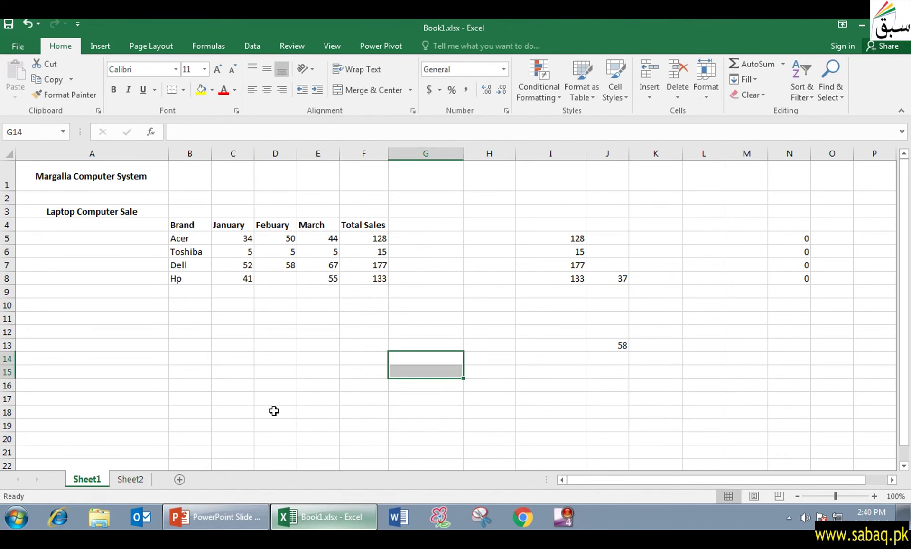
# Compare the linked March values on Sheet2 with the source column on Sheet1 and return to Sheet1
pyautogui.click(136, 478)
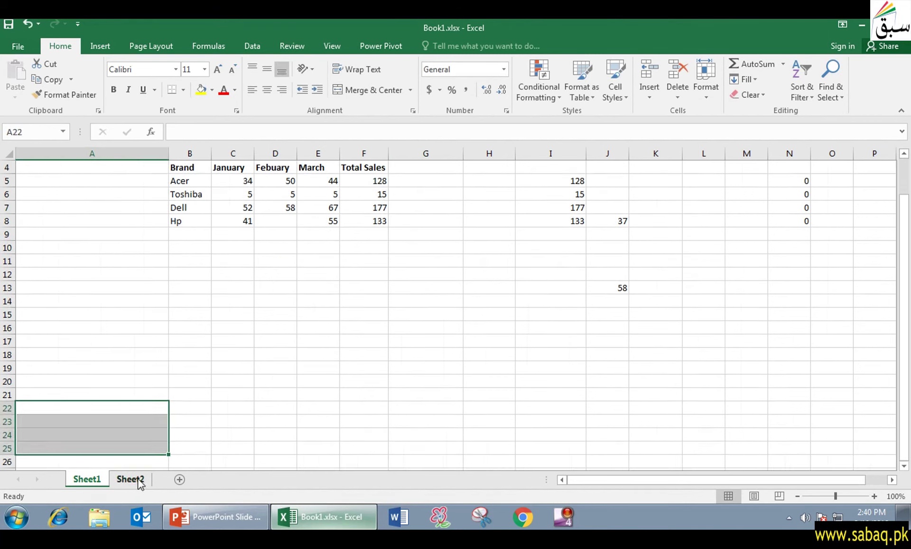
pyautogui.click(177, 386)
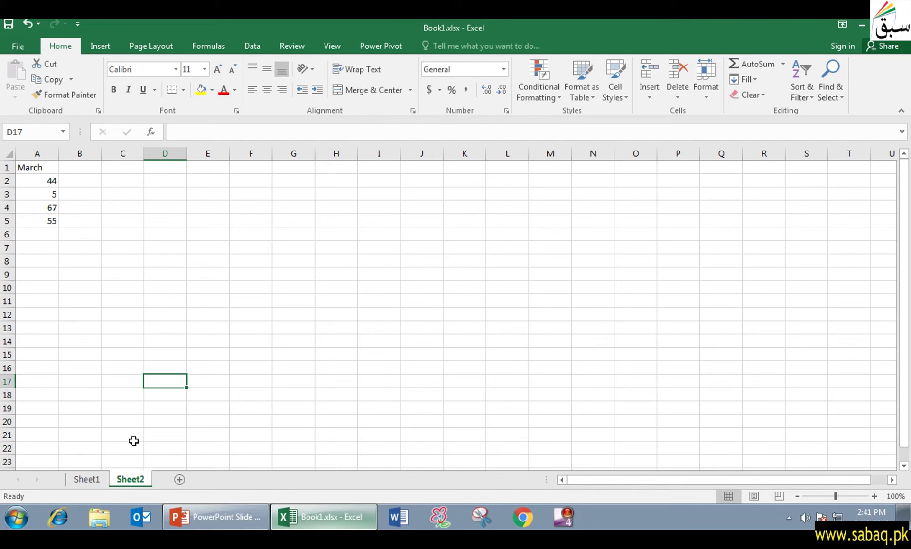
pyautogui.click(89, 480)
pyautogui.scroll(1, 303, 222)
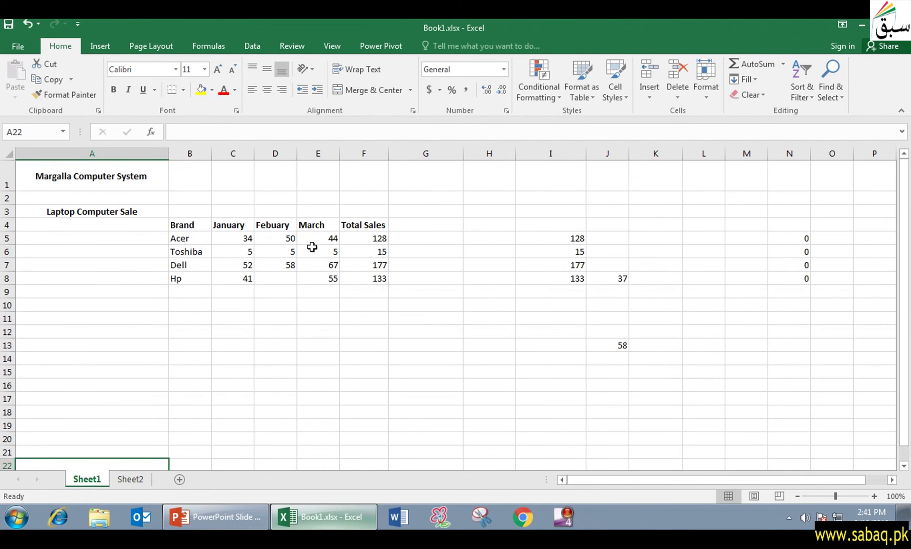
pyautogui.click(135, 479)
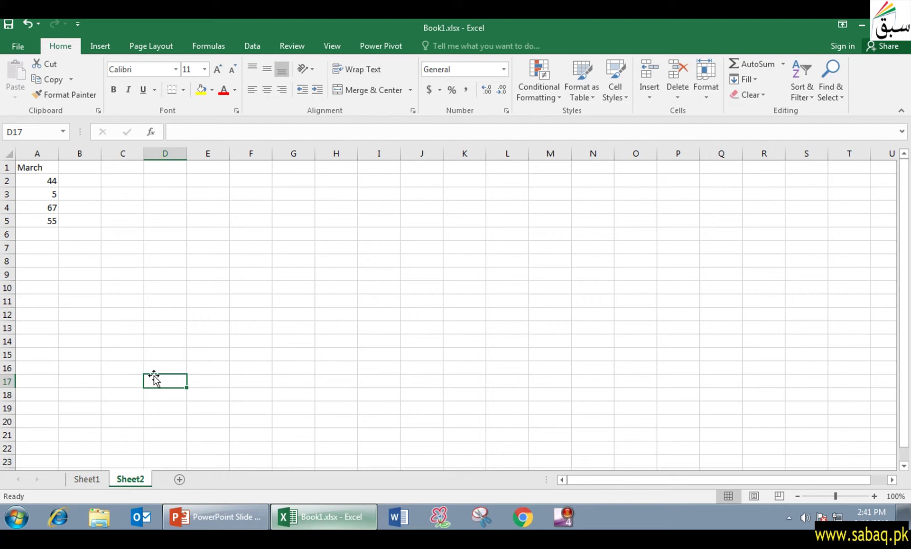
pyautogui.click(86, 480)
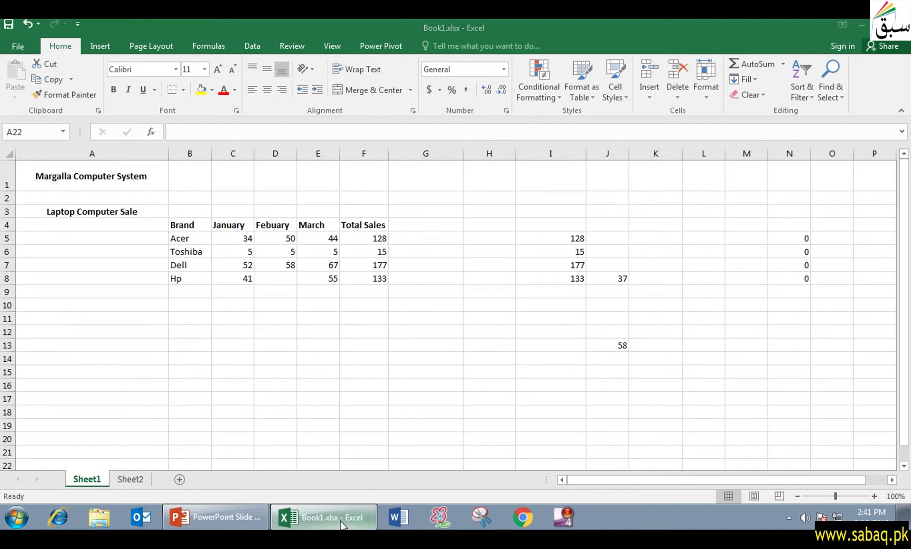
# Minimize the Excel workbook to bring the PowerPoint slide show back into view
pyautogui.click(332, 515)
pyautogui.moveTo(263, 524)
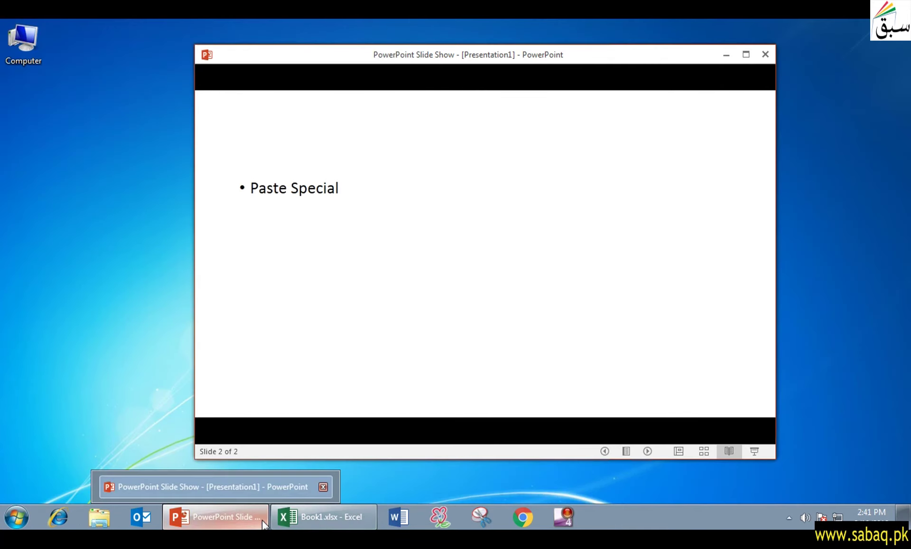